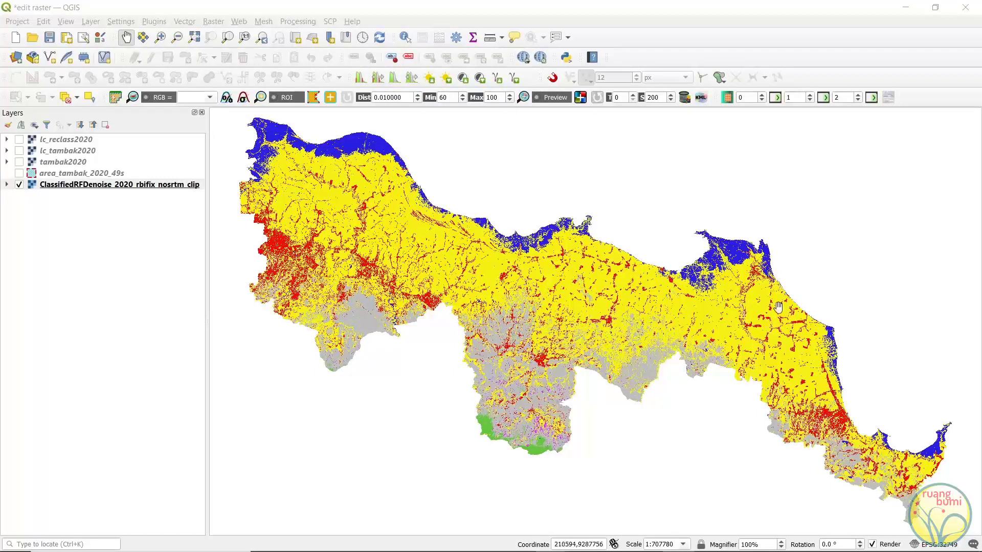
- Show the area_tambak_2020_49s layer over the classified raster and examine how its polygons cover the coastal areas
scroll(287, 159, "up", 2)
left_click_drag(307, 205, 308, 179)
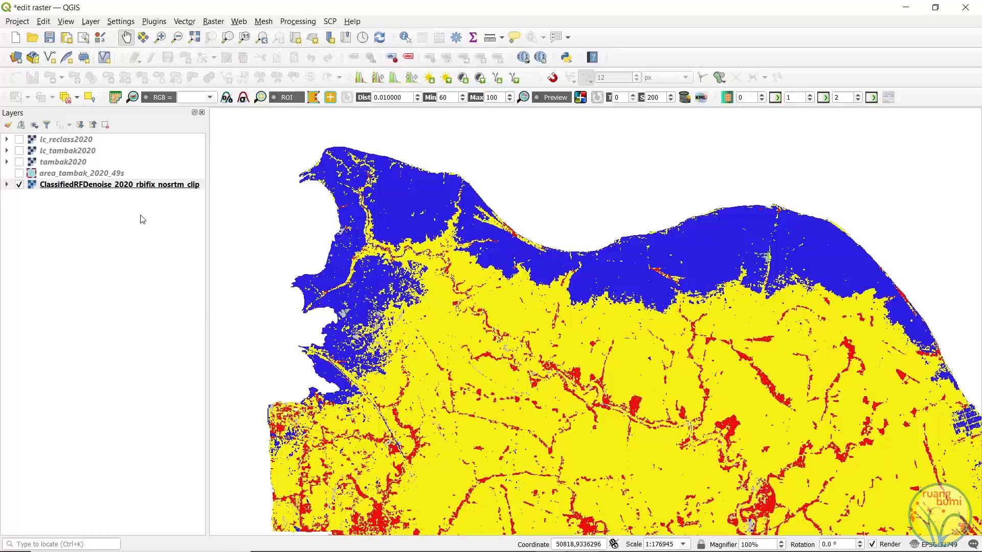
left_click(19, 173)
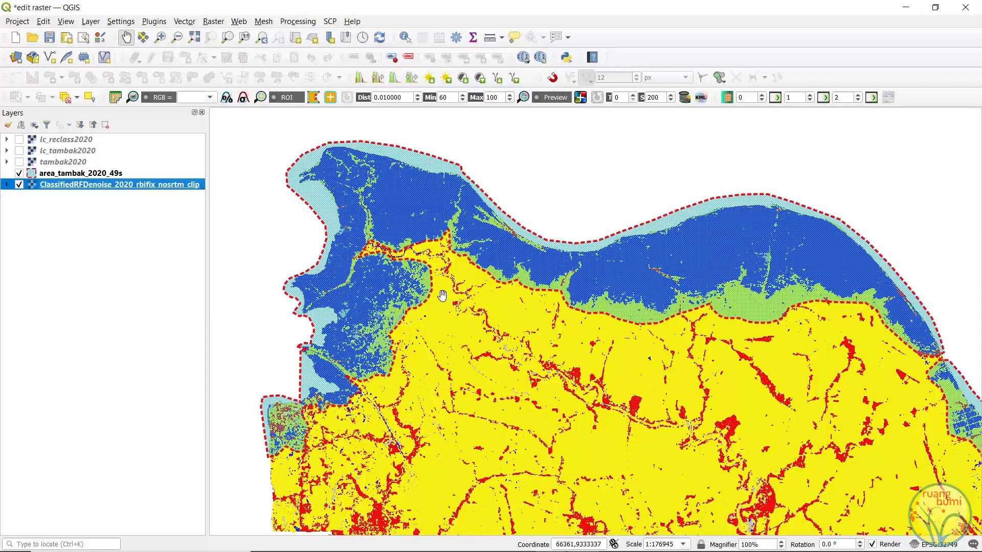
left_click_drag(500, 289, 216, 260)
left_click_drag(733, 351, 286, 153)
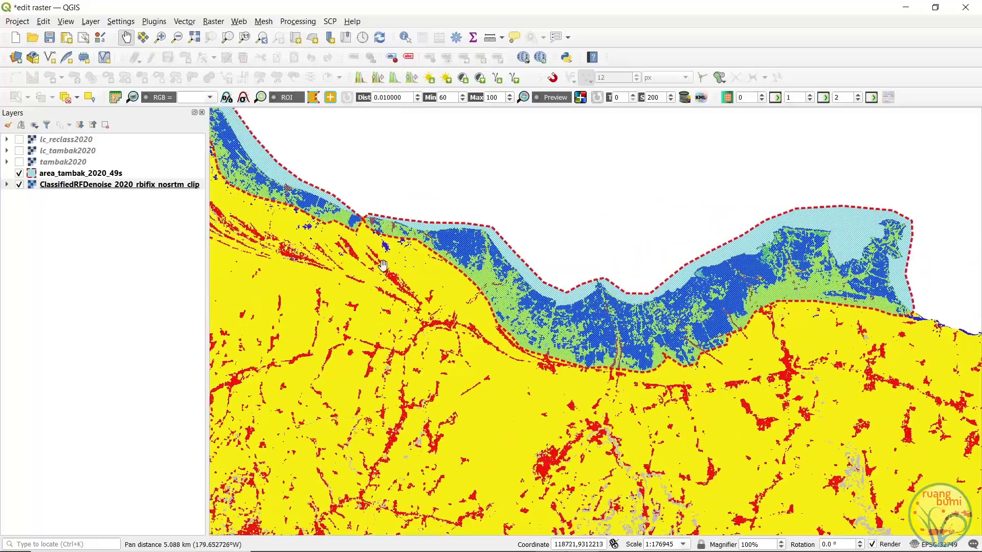
left_click_drag(386, 263, 802, 361)
left_click_drag(508, 237, 696, 434)
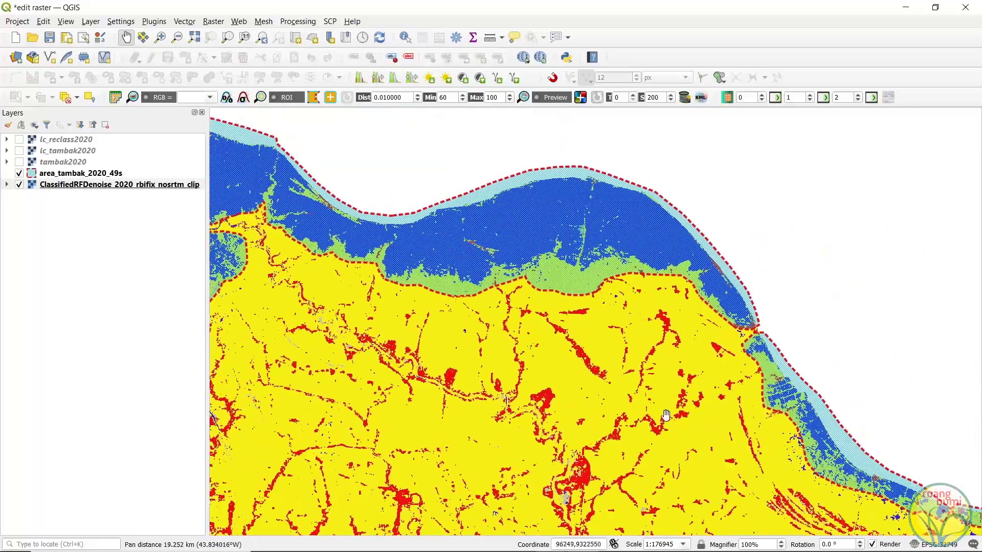
left_click_drag(437, 248, 690, 218)
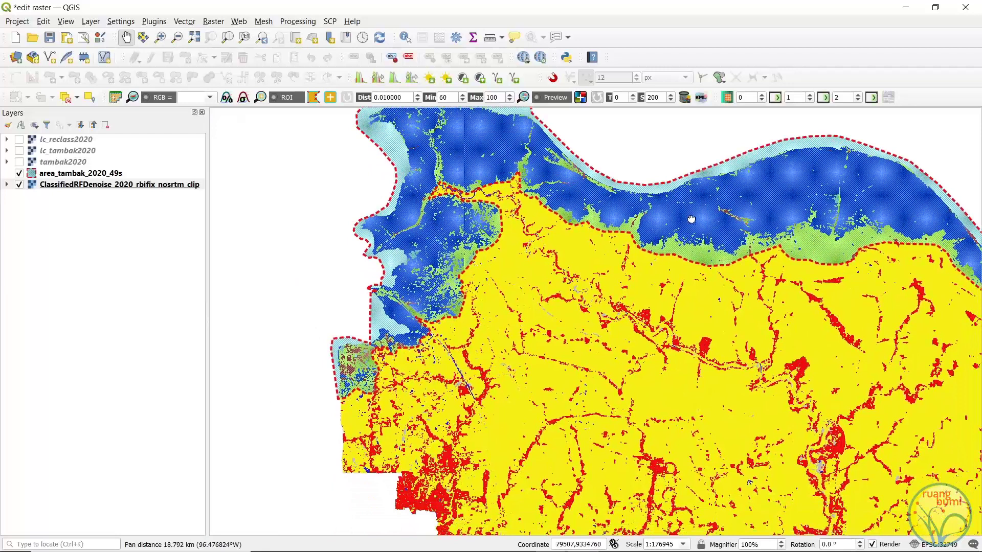
scroll(454, 231, "down", 3)
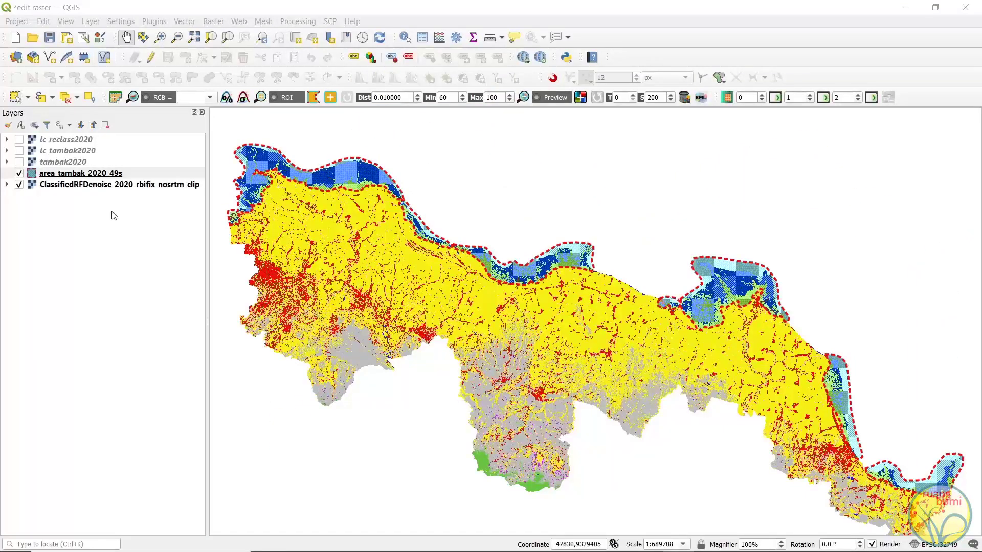
- Review the id values in the attribute table of the area_tambak_2020_49s layer
right_click(118, 174)
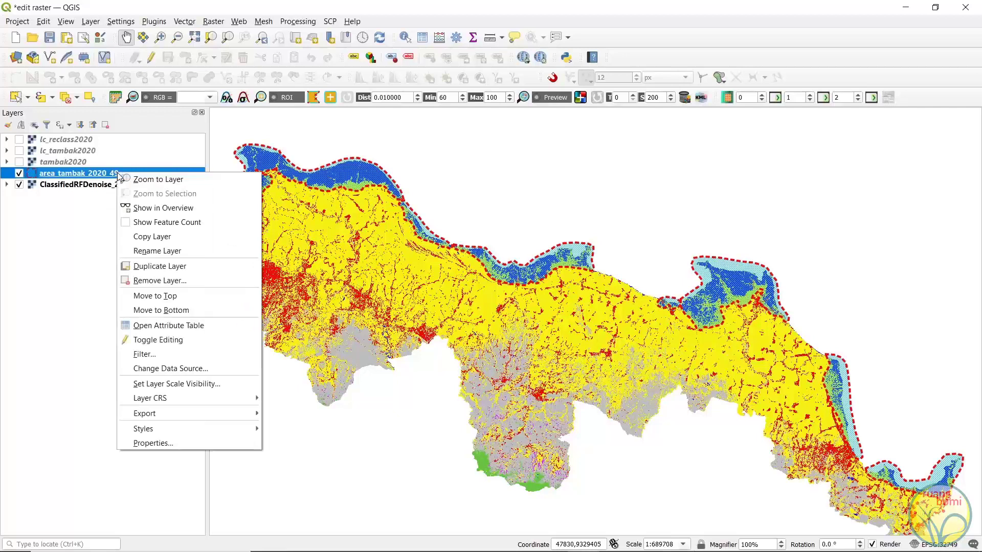
left_click(167, 329)
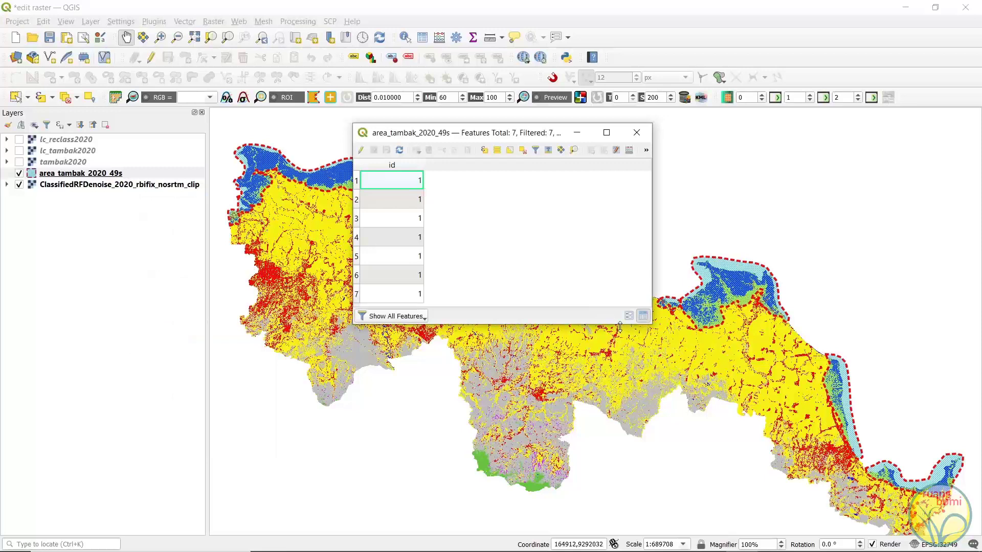
left_click_drag(619, 327, 619, 362)
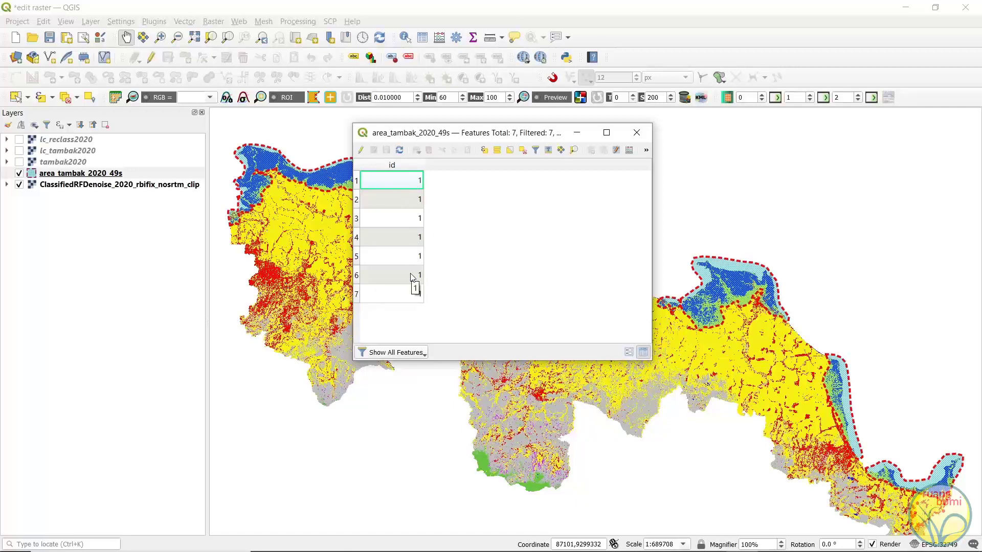
left_click(637, 132)
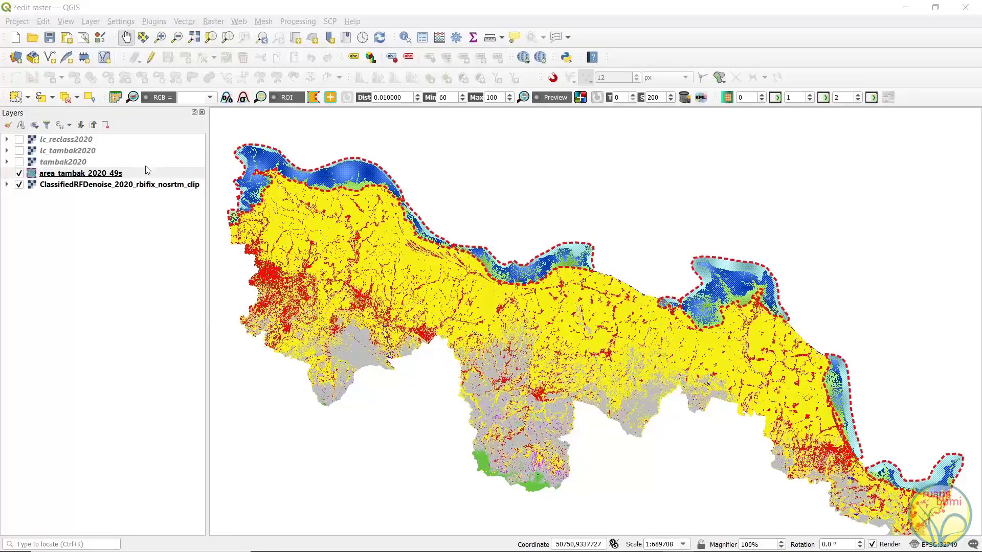
- Start Rasterize (Vector to Raster) for area_tambak_2020_49s with id as the burn-in field
left_click(231, 7)
left_click(218, 23)
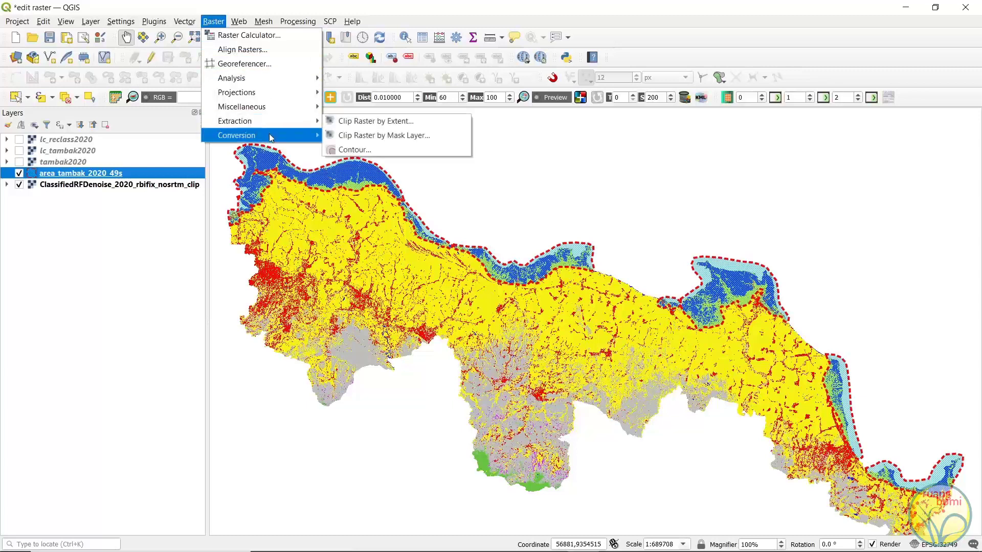
mouse_move(268, 134)
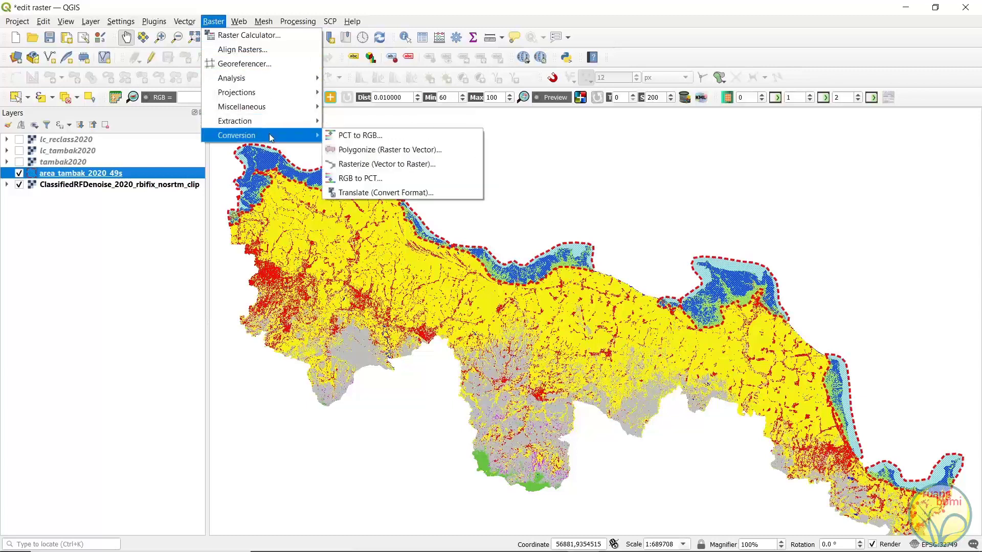
left_click(386, 165)
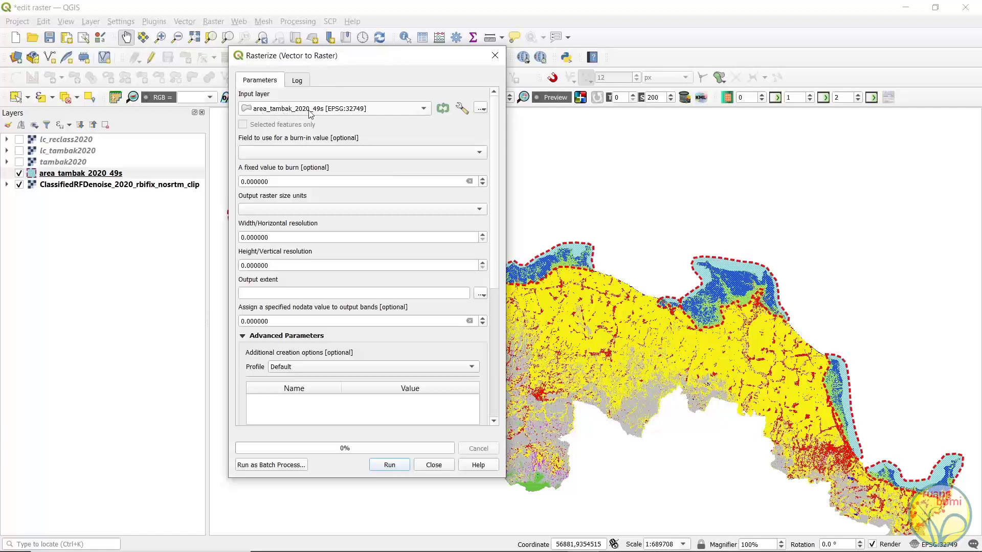
left_click(272, 153)
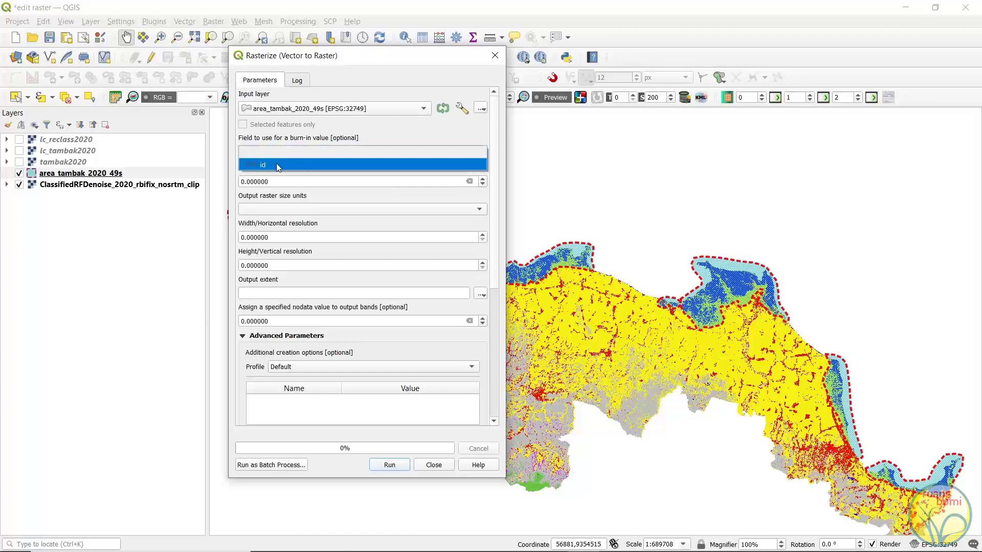
left_click(276, 164)
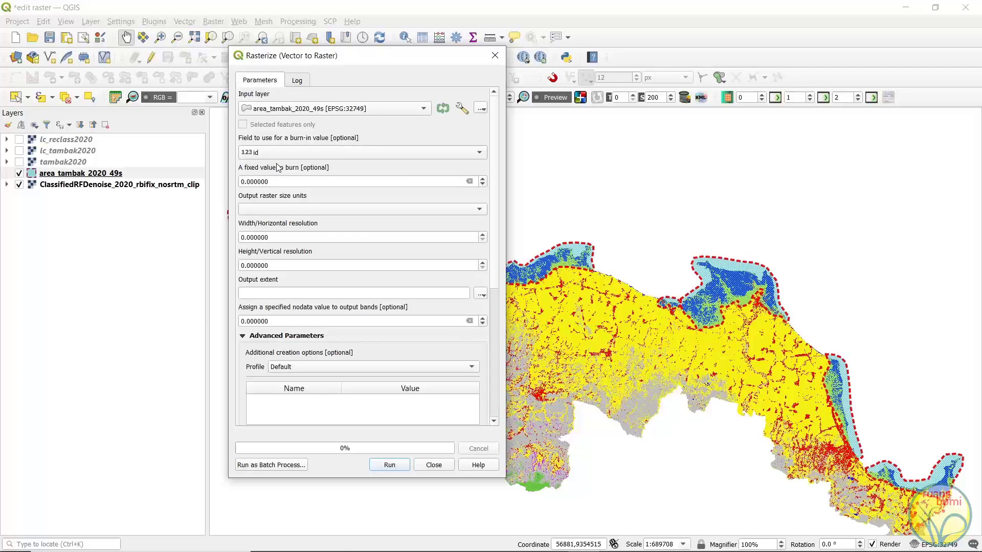
- Set the output raster size units to Georeferenced units, with horizontal and vertical resolution both 30
left_click(327, 210)
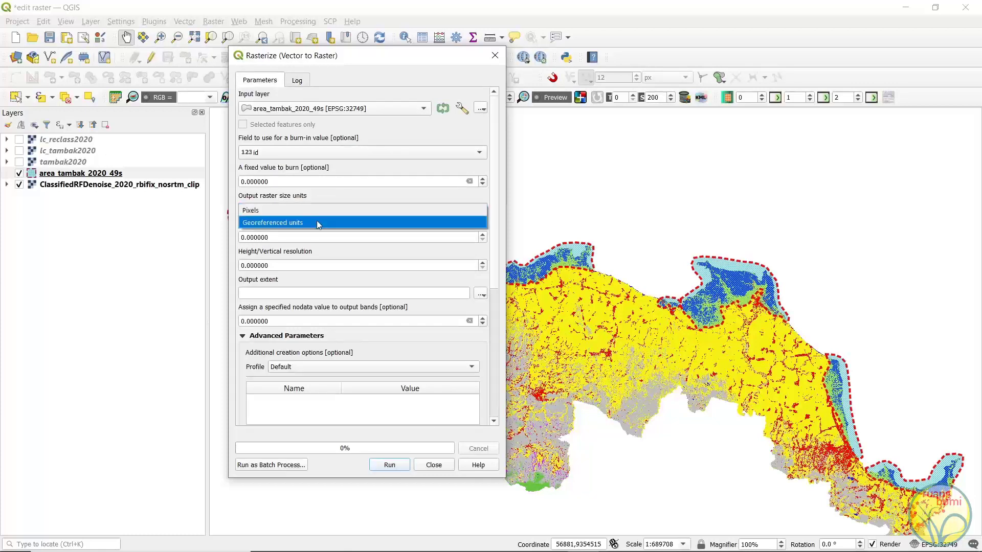
left_click(319, 225)
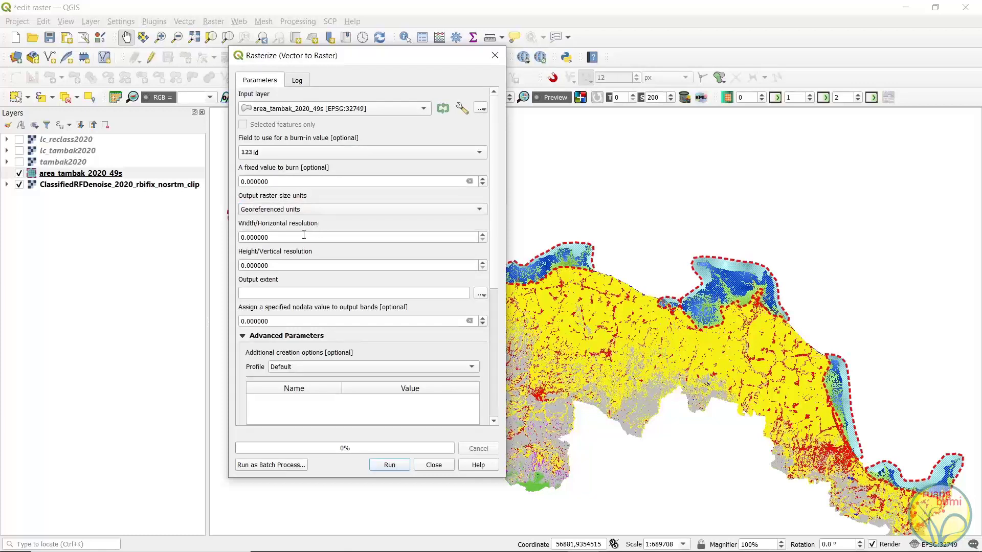
left_click_drag(304, 235, 234, 235)
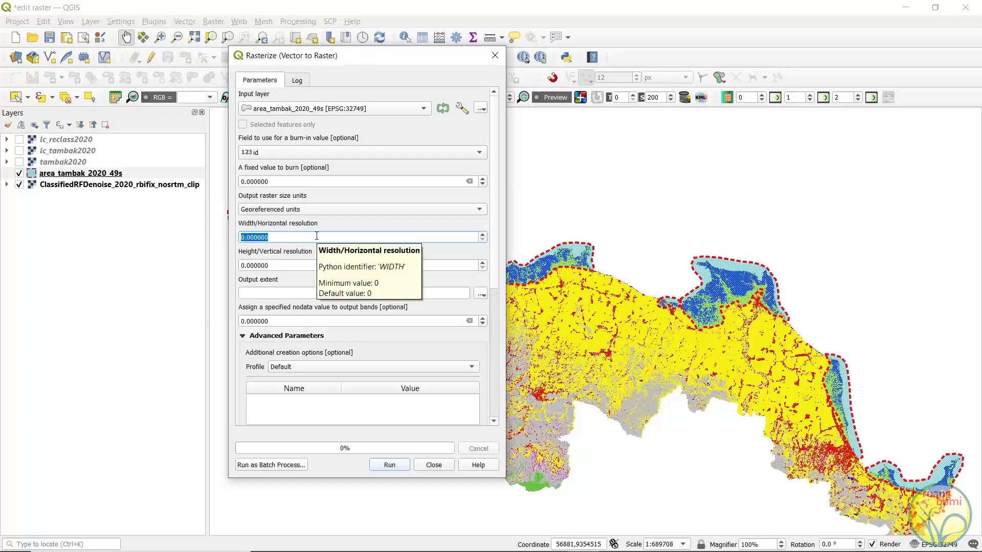
type("30")
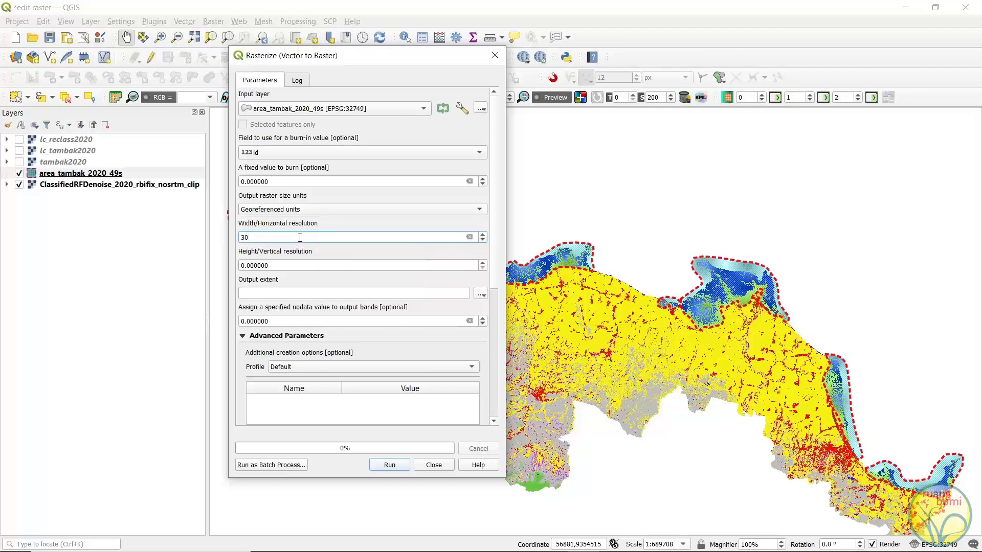
key("Tab")
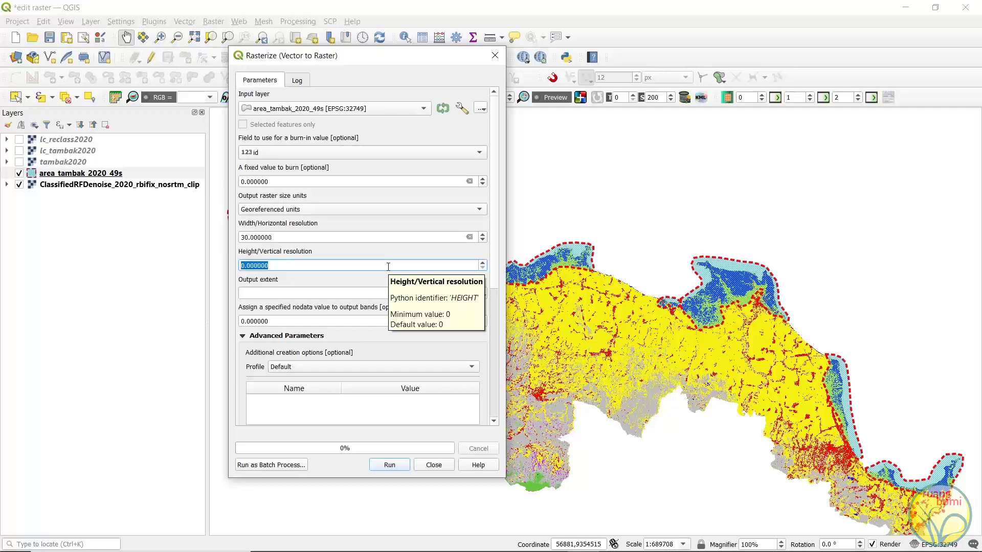
type("30")
key("Tab")
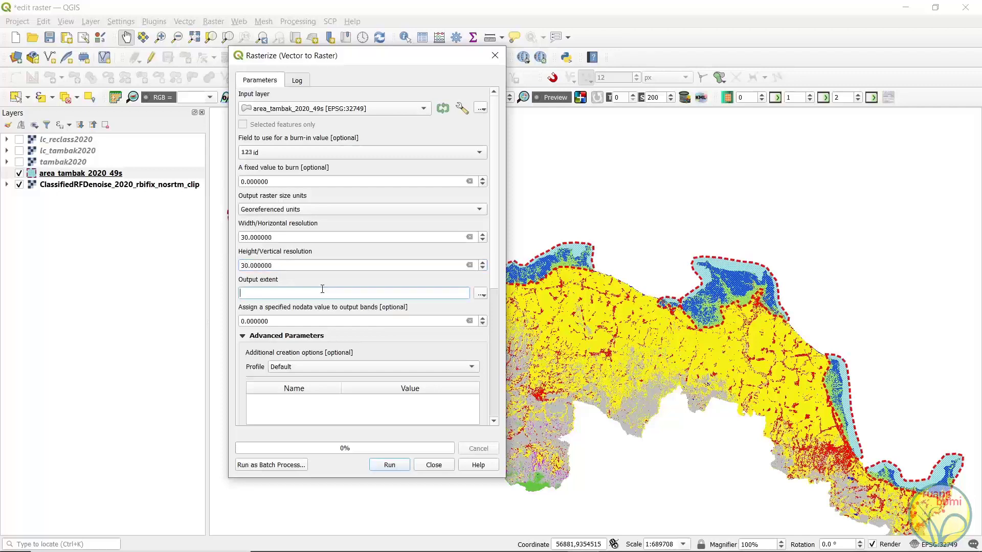
- Calculate the output extent from the ClassifiedRFDenoise_2020_rbifix_nosrtm_clip layer and set the output data type to Byte
left_click(481, 295)
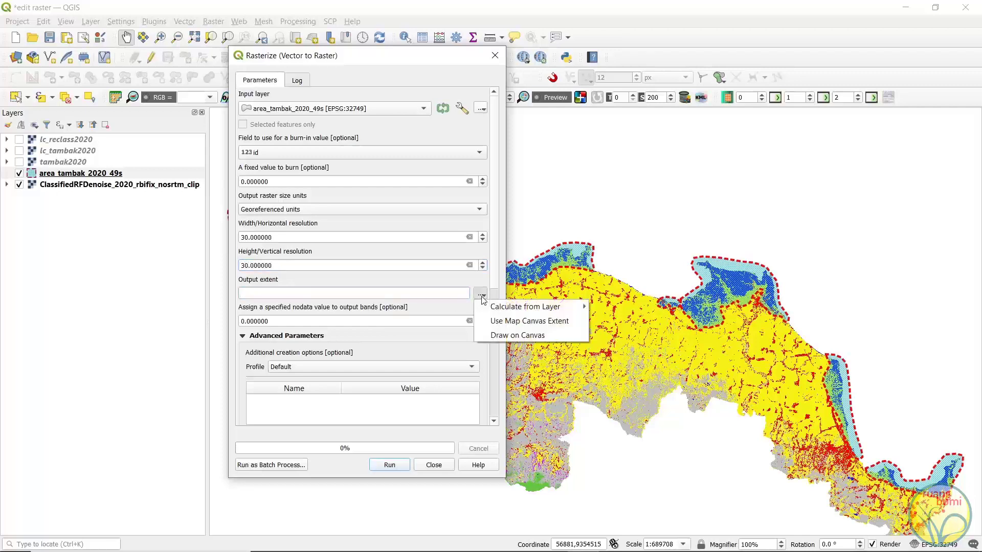
left_click(495, 308)
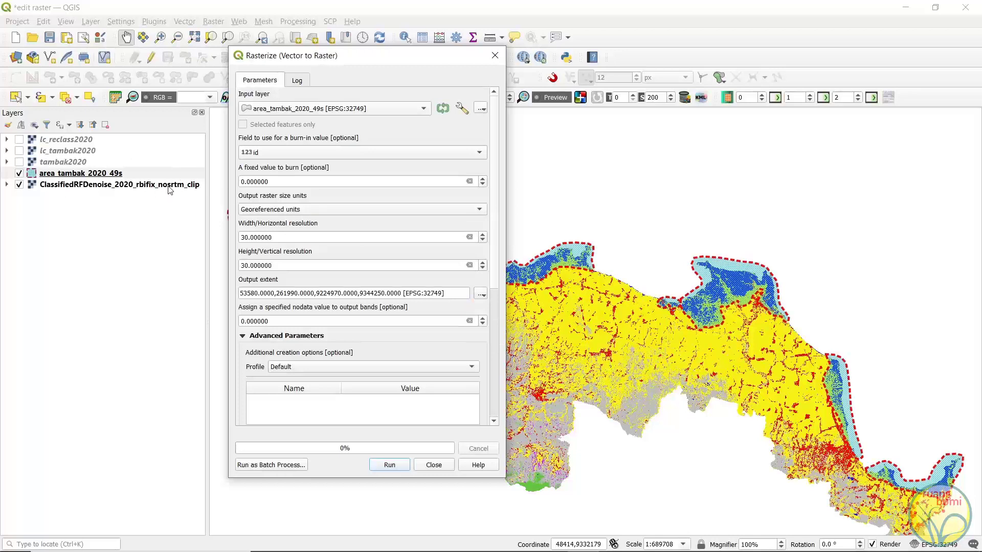
scroll(488, 318, "down", 3)
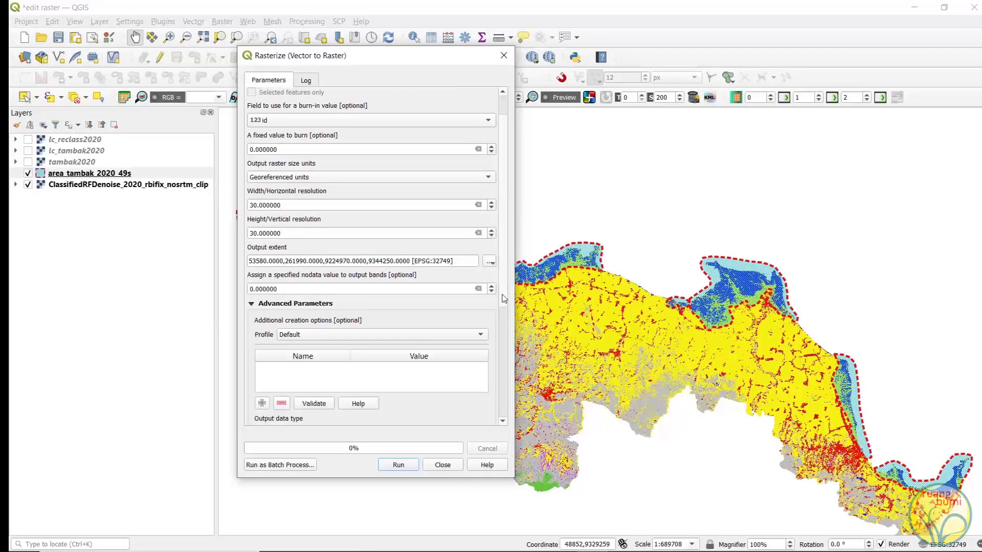
scroll(495, 318, "down", 3)
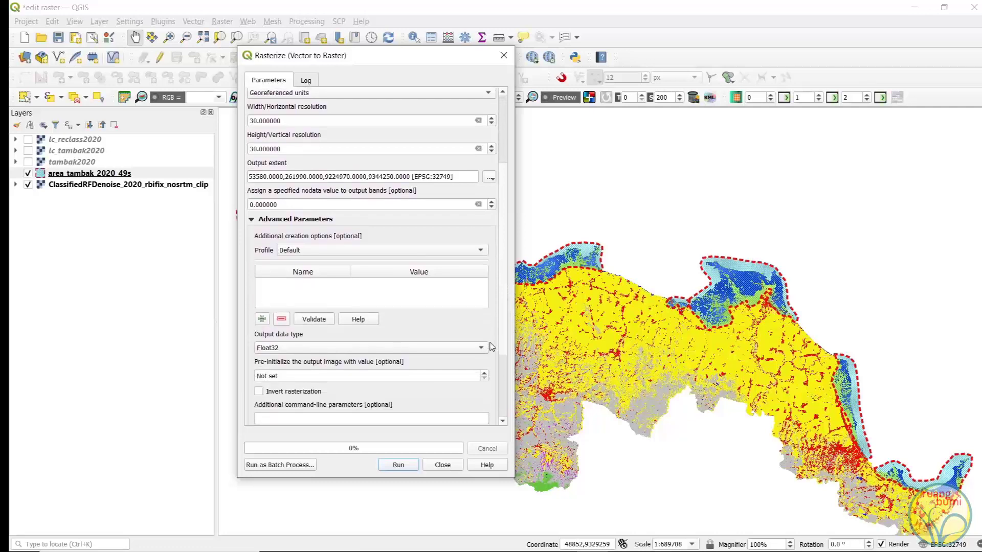
scroll(489, 355, "down", 1)
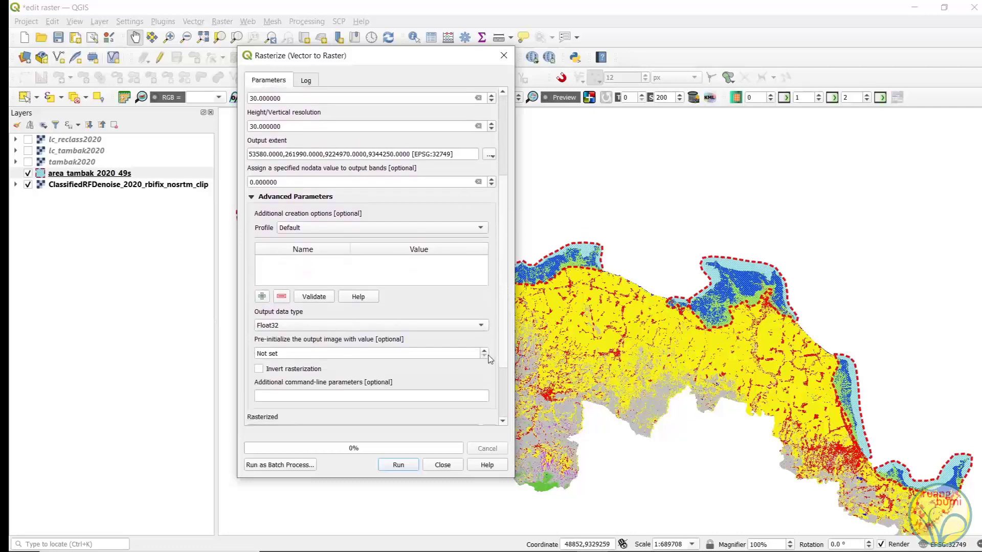
left_click(334, 328)
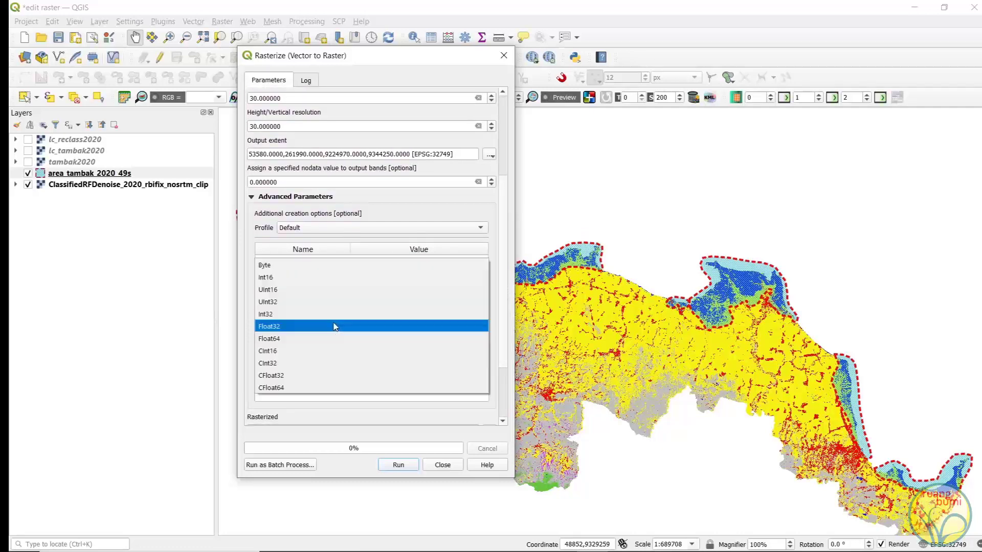
left_click(283, 265)
scroll(490, 402, "down", 3)
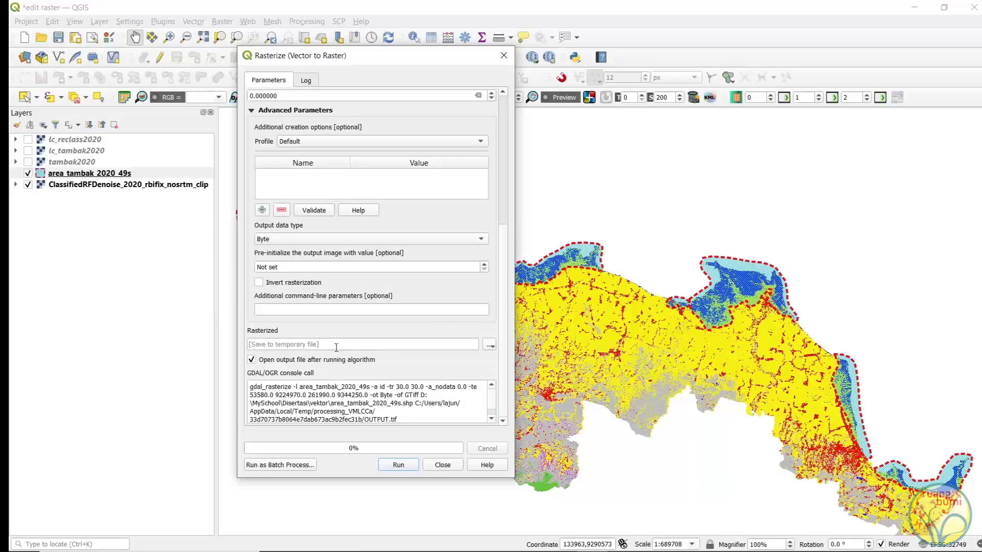
left_click(490, 345)
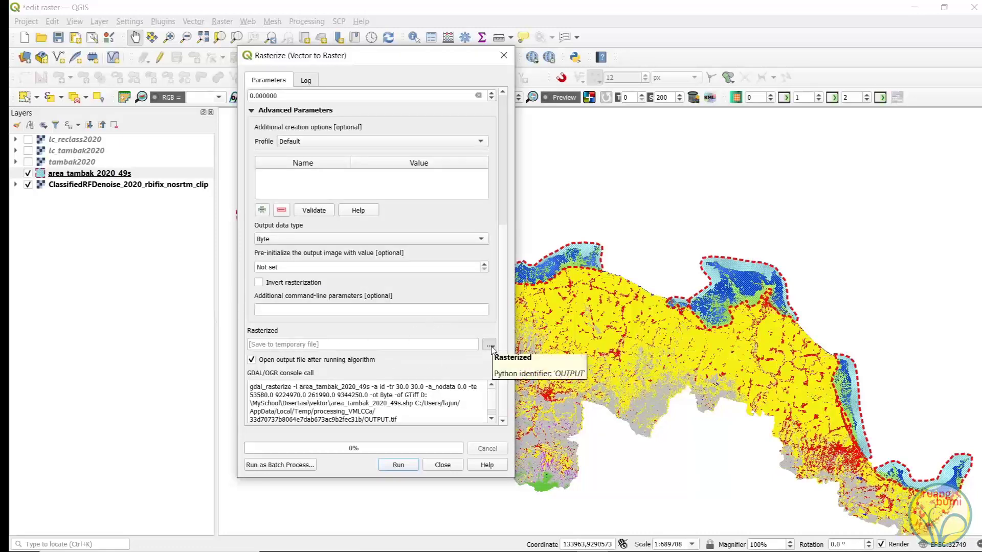
left_click(527, 371)
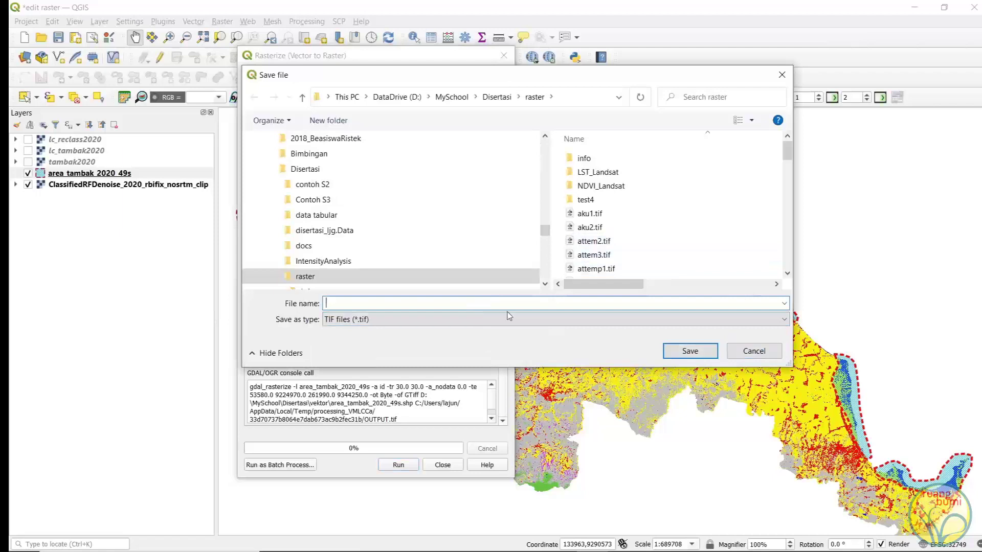
left_click(753, 353)
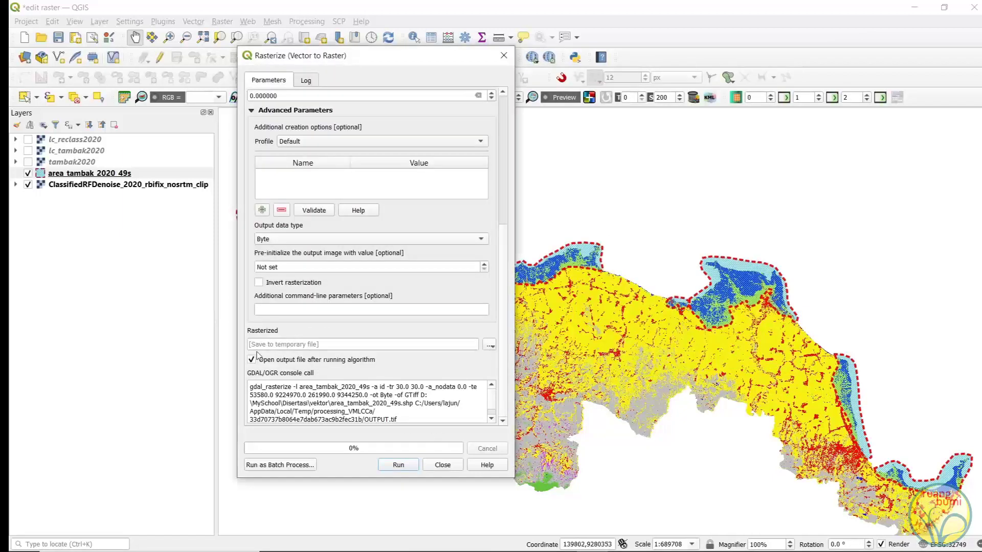
- Run the rasterization to a temporary file and hide the area_tambak_2020_49s vector layer to reveal the new raster
left_click(398, 465)
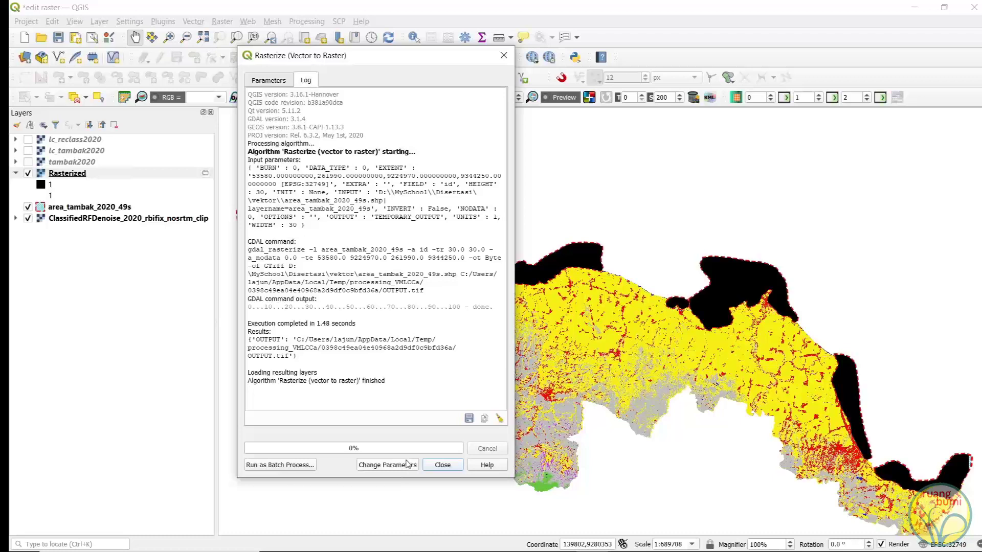
left_click(443, 464)
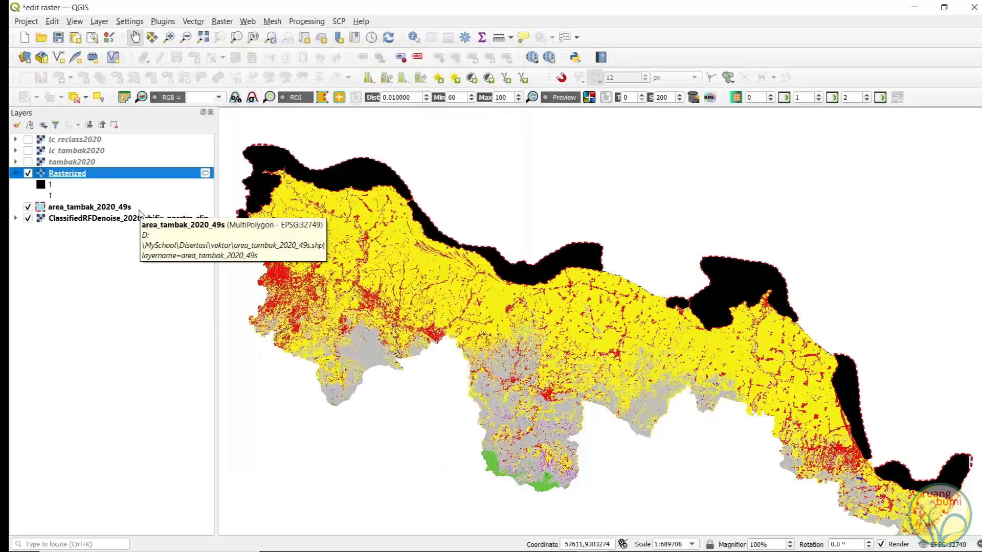
left_click(28, 207)
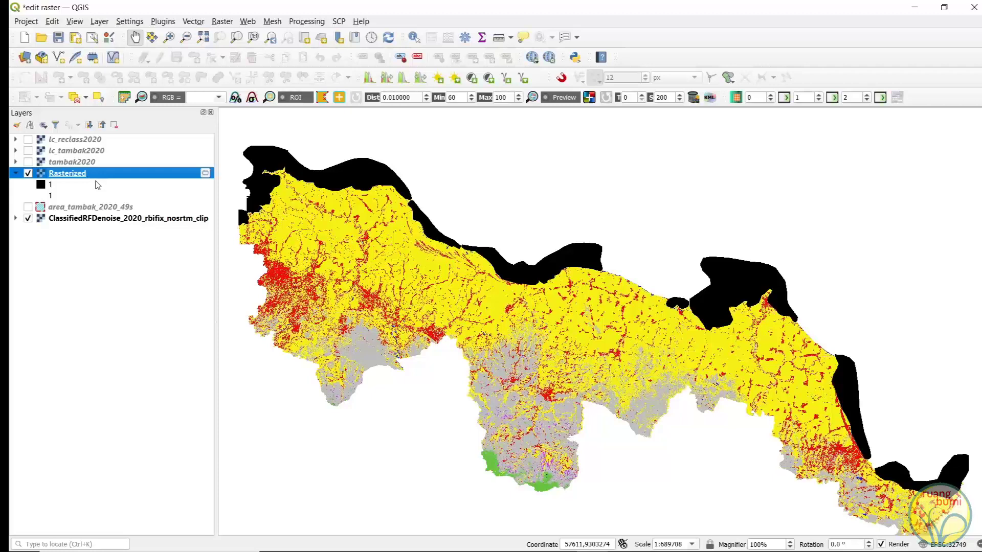
scroll(271, 162, "up", 1)
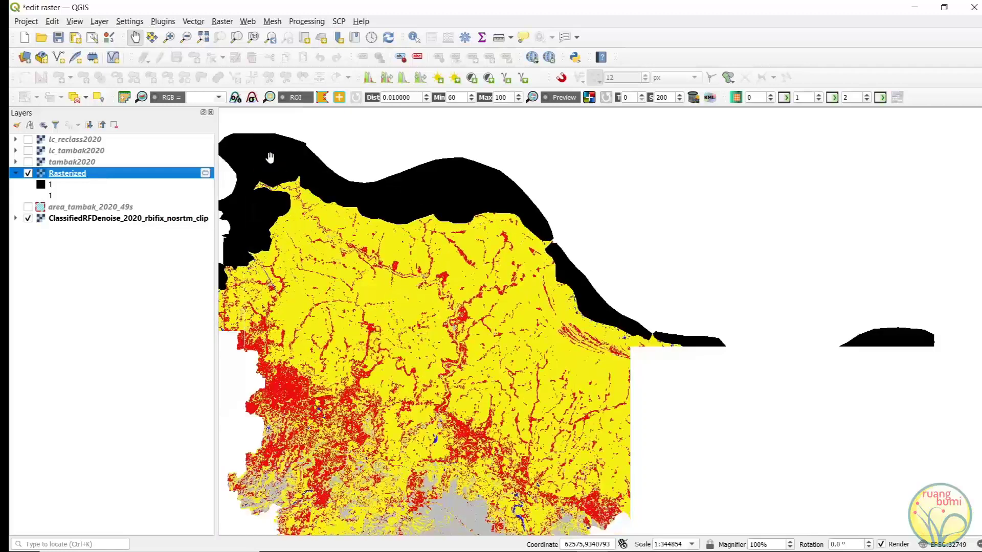
- Examine the Rasterized layer along the northern coast and identify a cell value in the black pond area
left_click_drag(270, 161, 335, 195)
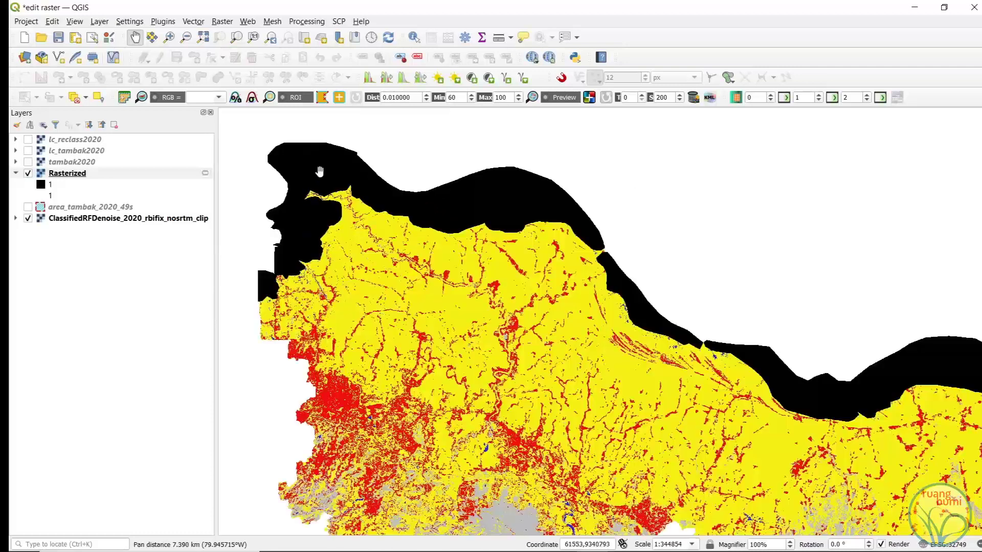
left_click_drag(580, 301, 362, 201)
left_click_drag(839, 350, 582, 309)
left_click_drag(719, 324, 805, 266)
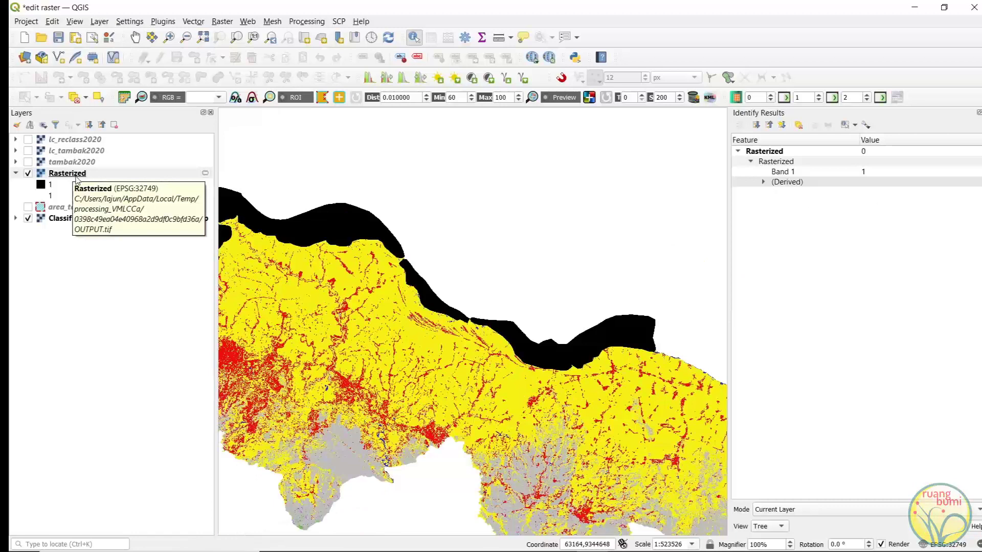
- Show the tambak2020 raster in place of the temporary Rasterized layer and remove Rasterized from the project
left_click(28, 173)
left_click(28, 162)
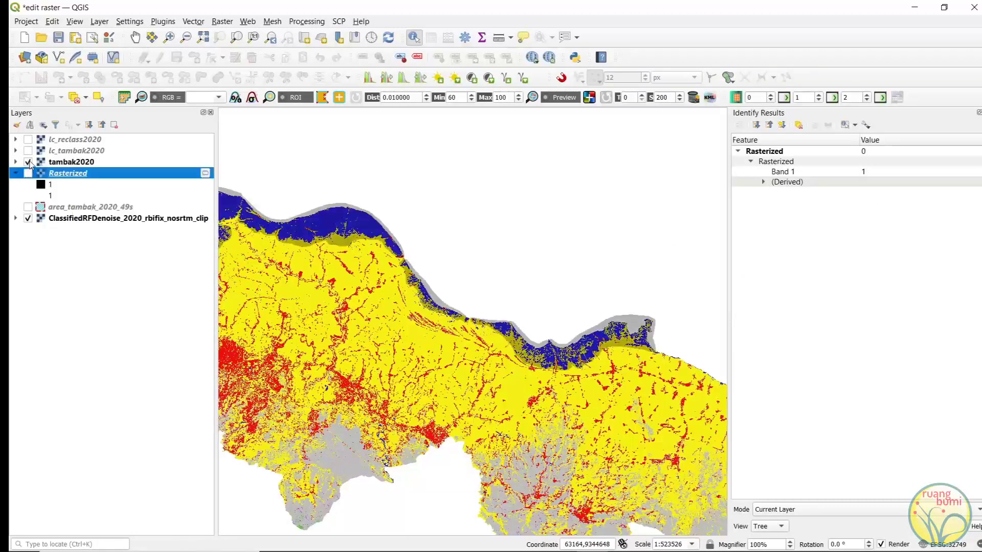
left_click(72, 163)
left_click(94, 174)
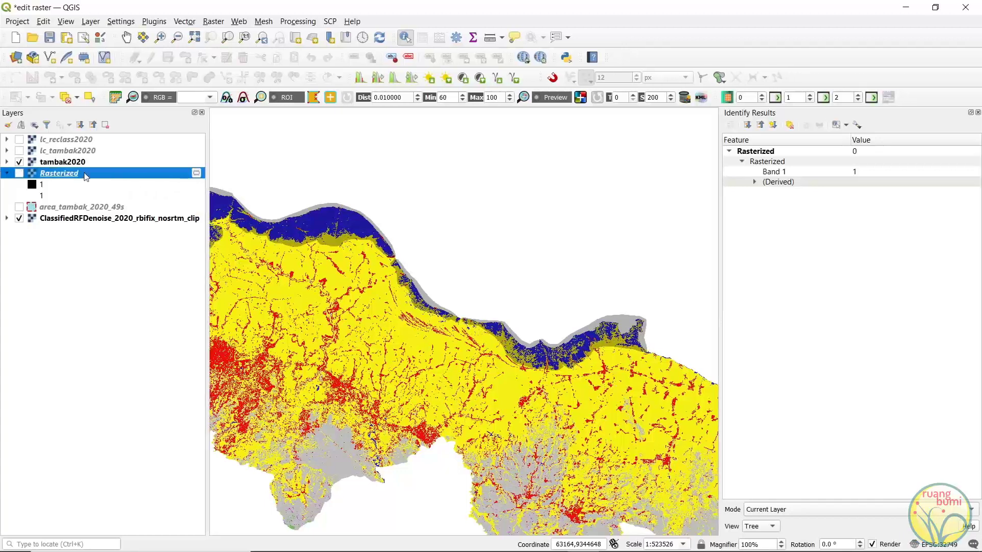
right_click(85, 177)
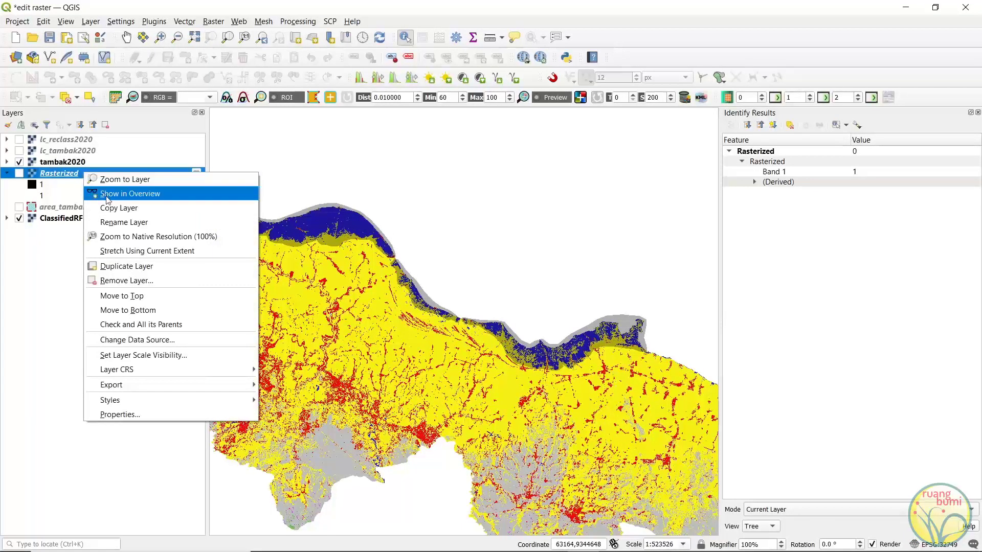
left_click(159, 277)
left_click(484, 296)
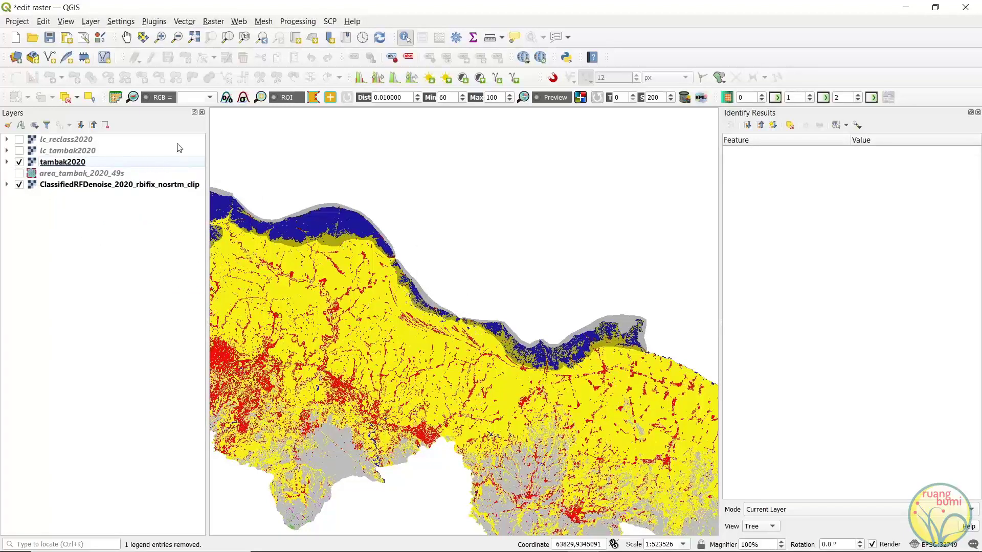
- Inspect how the tambak2020 raster overlaps the land-cover classification along the northwest coast
left_click(126, 36)
scroll(379, 230, "up", 2)
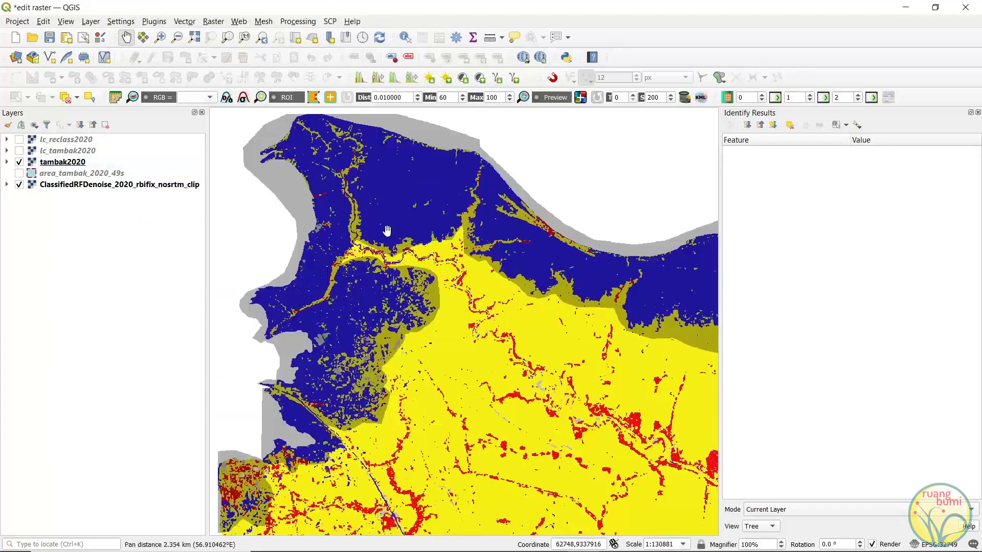
left_click_drag(324, 182, 406, 209)
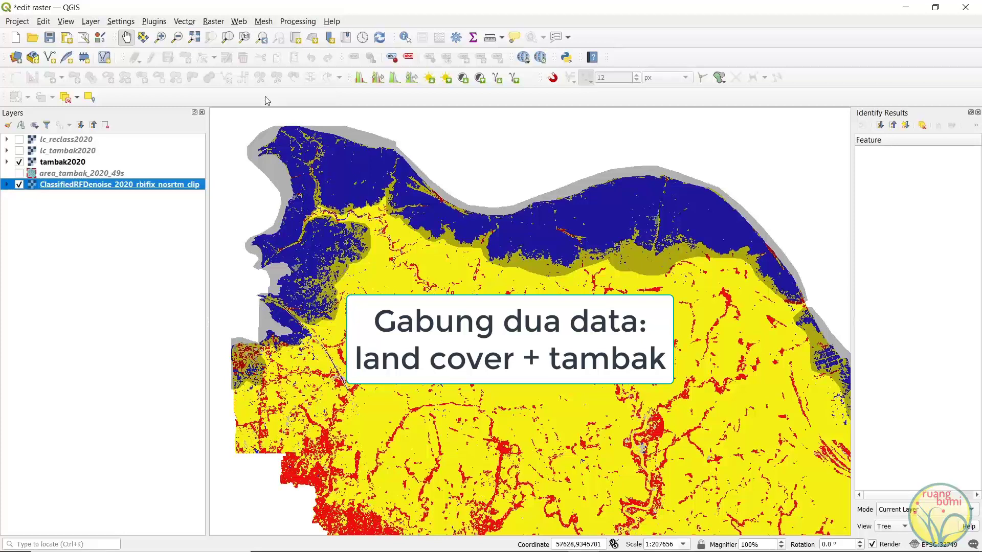
- Enable the installed Semi-Automatic Classification Plugin and close the SCP Dock it adds
left_click(154, 21)
left_click(167, 35)
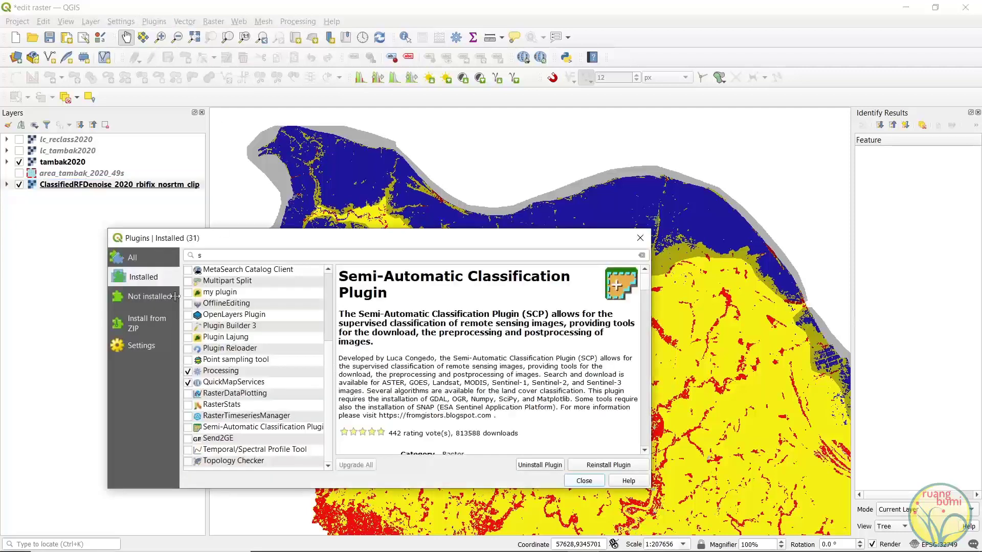
left_click(238, 428)
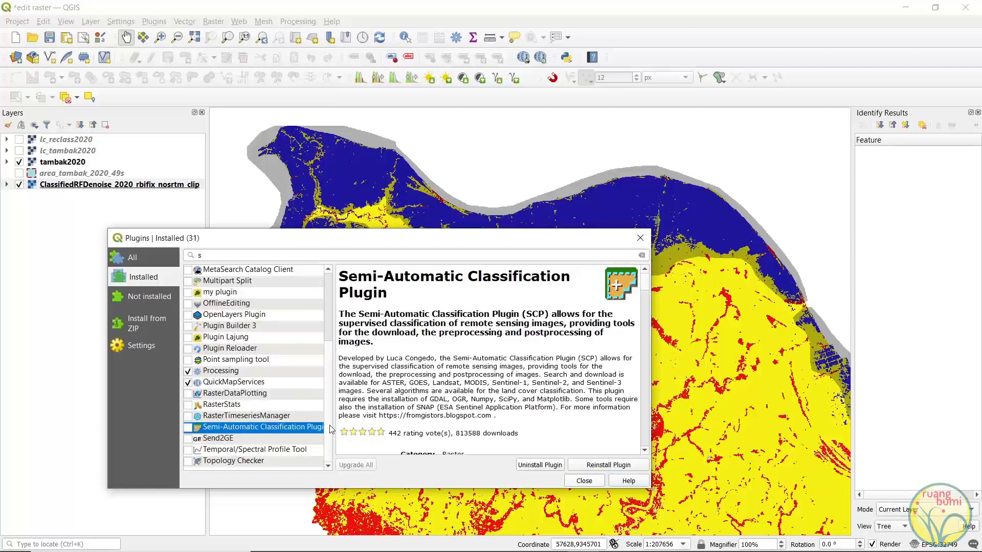
left_click(187, 428)
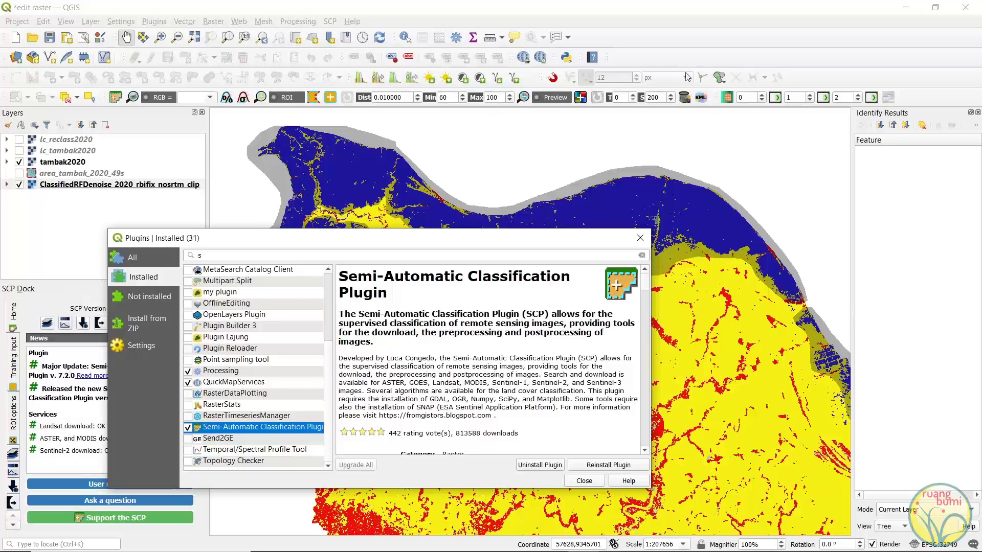
left_click(578, 483)
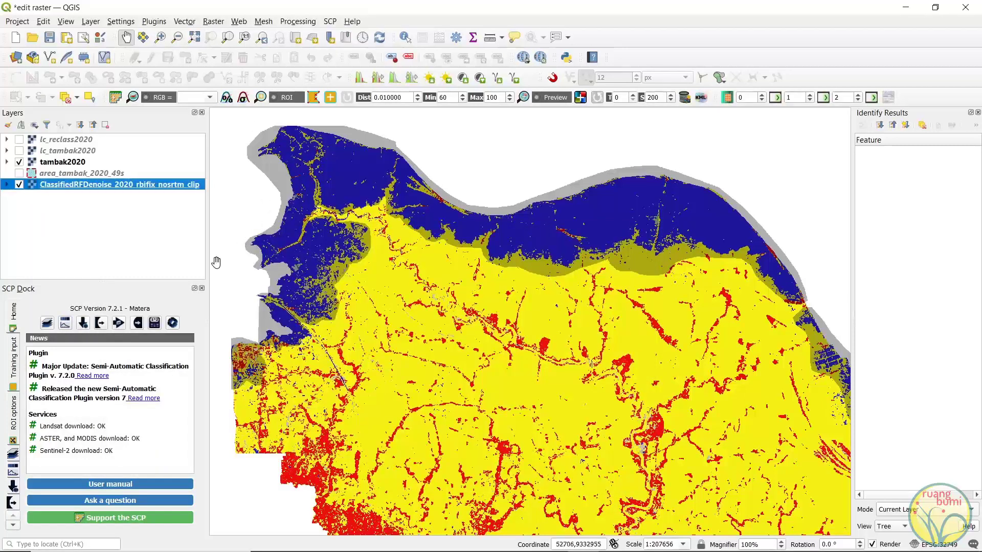
left_click(195, 288)
left_click(201, 270)
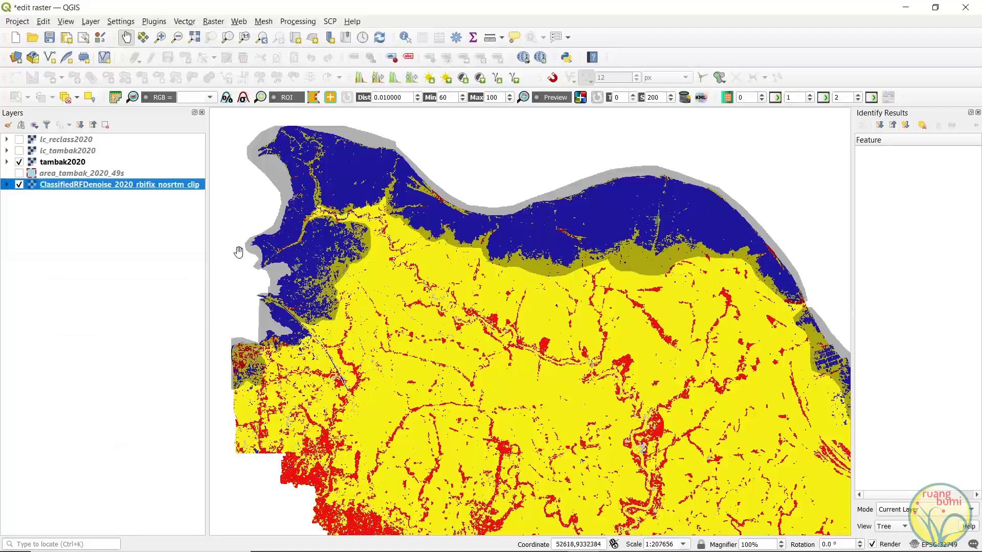
- Build the SCP Band calc expression "ClassifiedRFDenoise_2020_rbifix_nosrtm_clip" + "tambak2020"
left_click(331, 21)
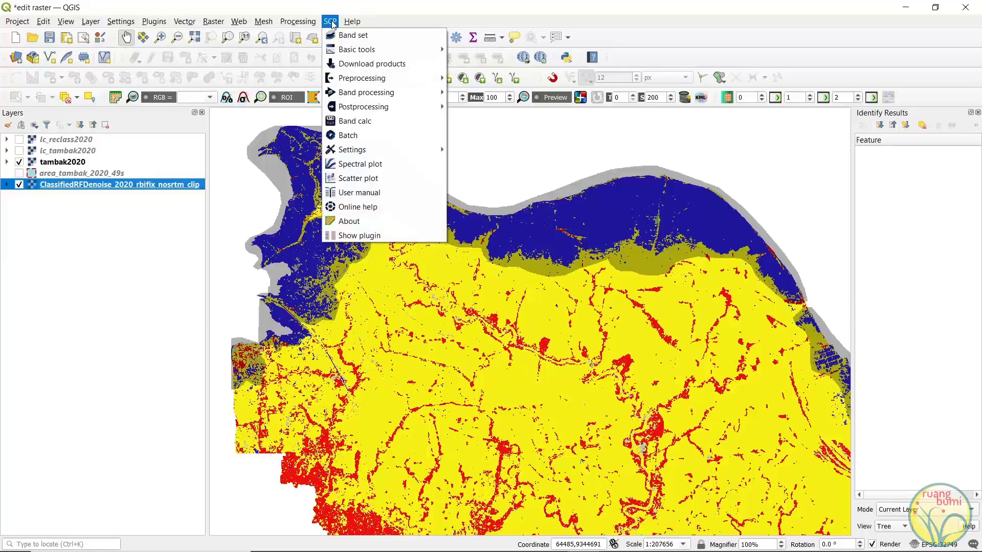
left_click(355, 122)
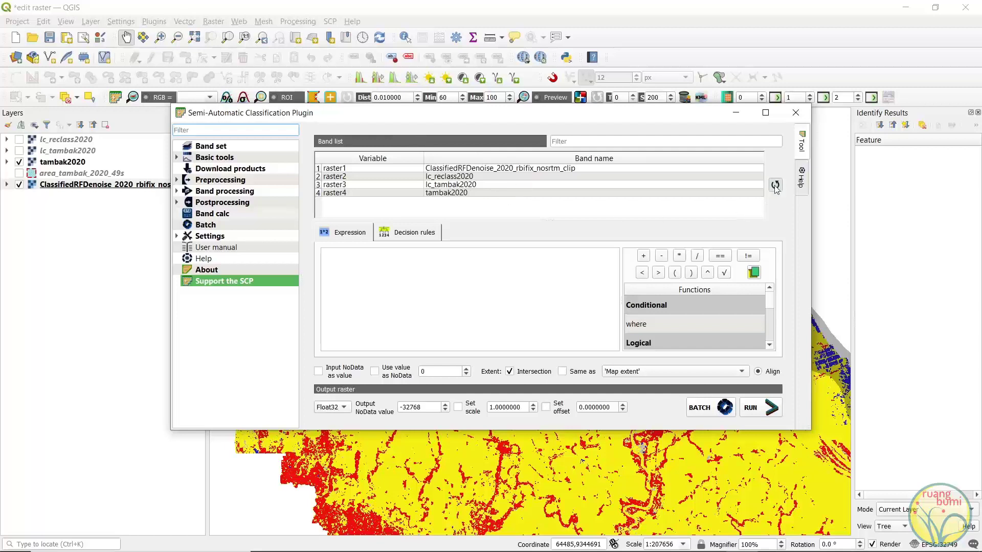
left_click(19, 184)
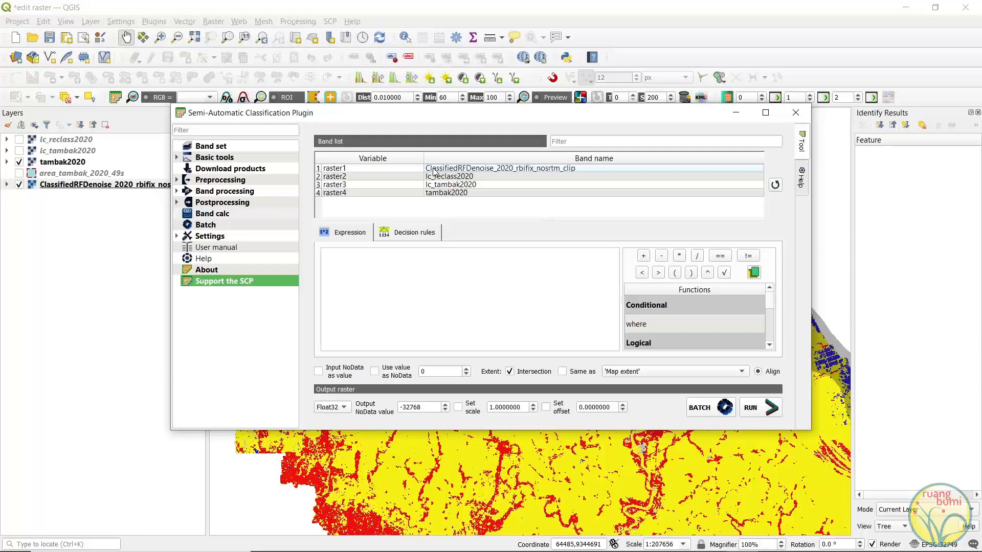
double_click(515, 170)
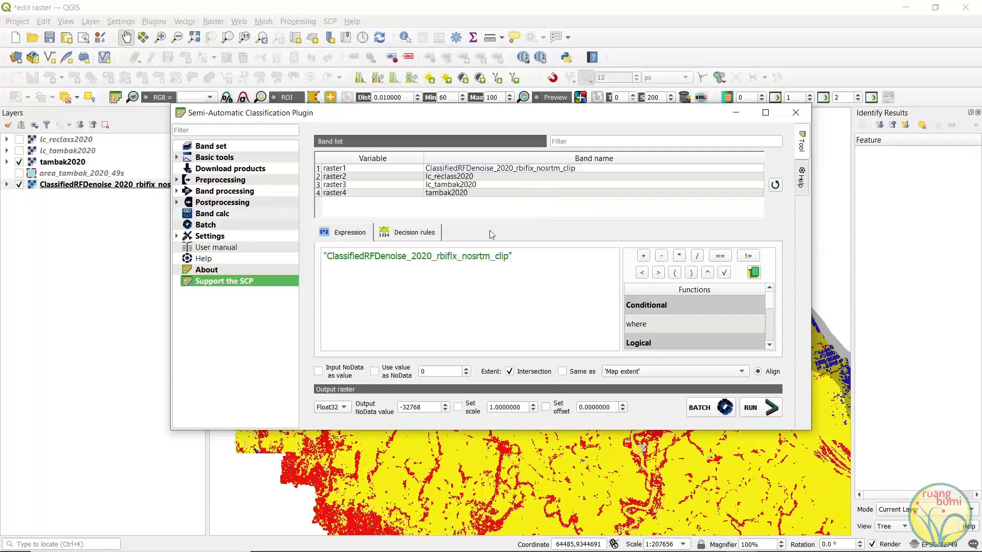
left_click(643, 256)
left_click(458, 195)
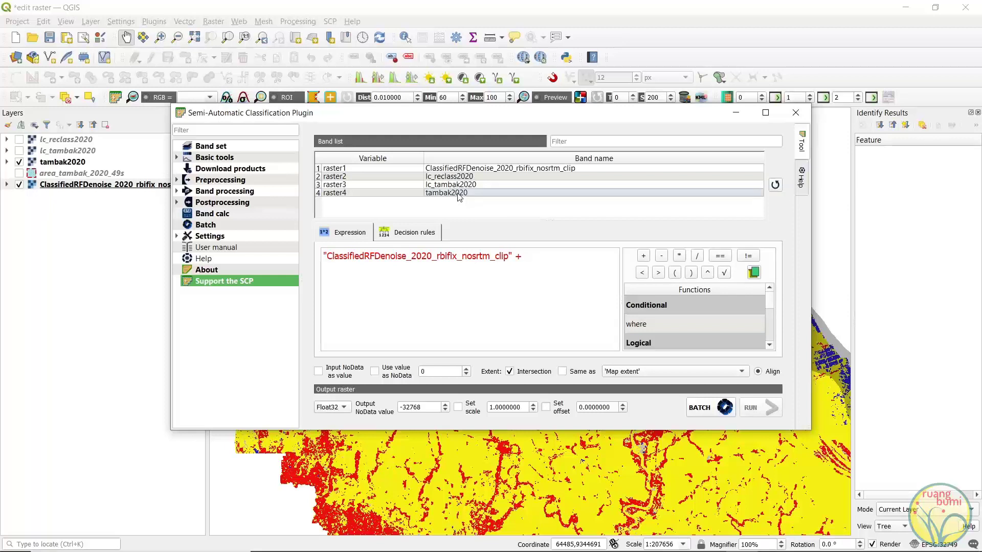
double_click(459, 196)
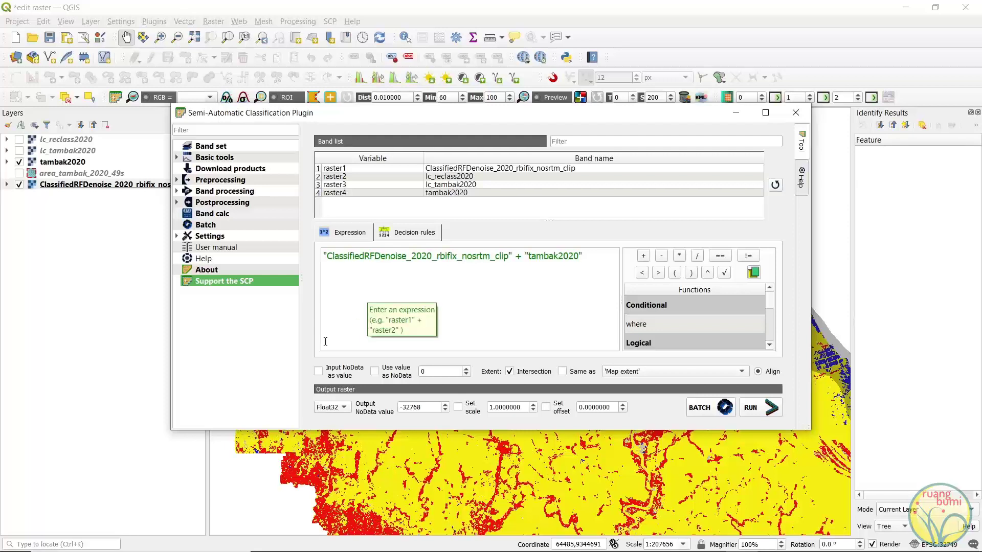
- Treat input NoData as value and set the calculation extent the same as ClassifiedRFDenoise_2020_rbifix_nosrtm_clip instead of the intersection
left_click(318, 373)
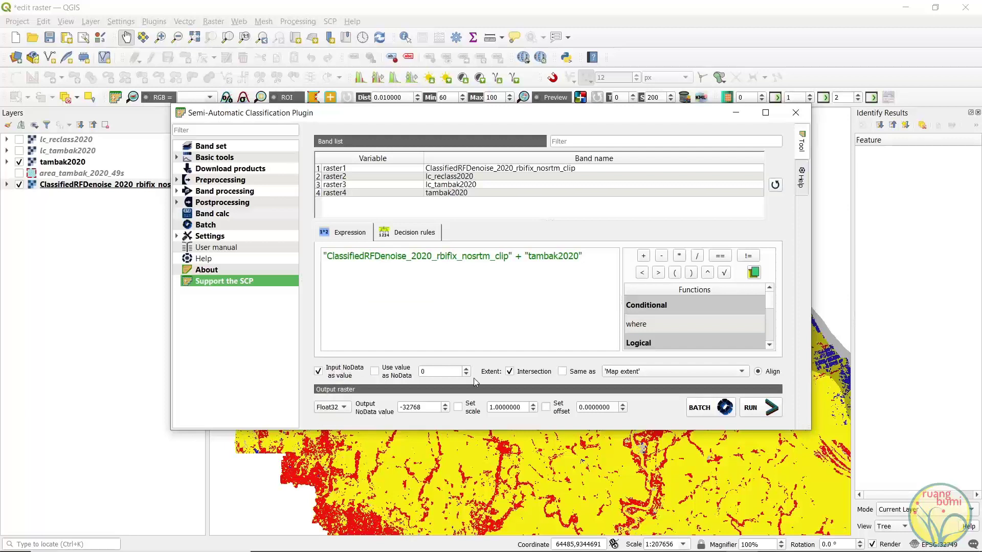
left_click(510, 373)
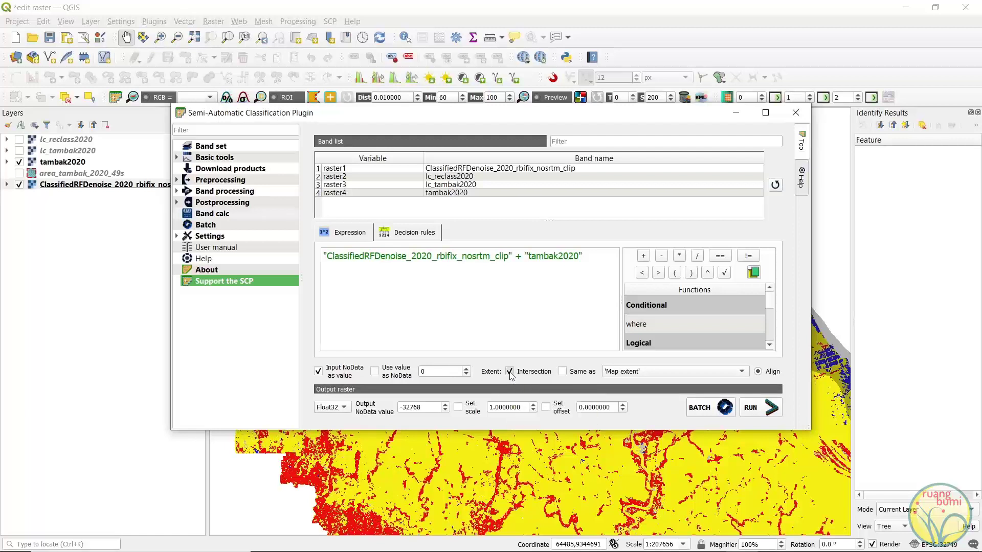
left_click(584, 376)
left_click(634, 373)
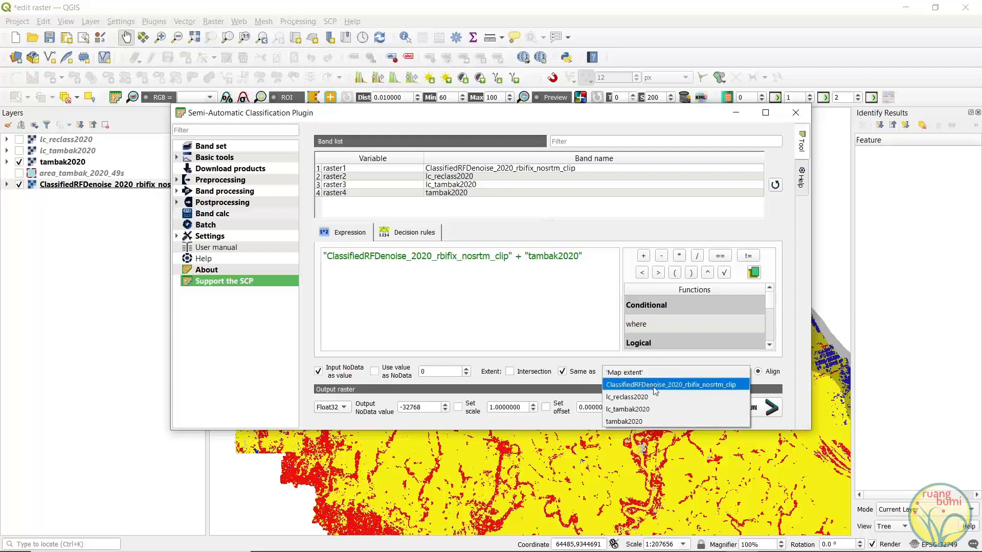
left_click(655, 387)
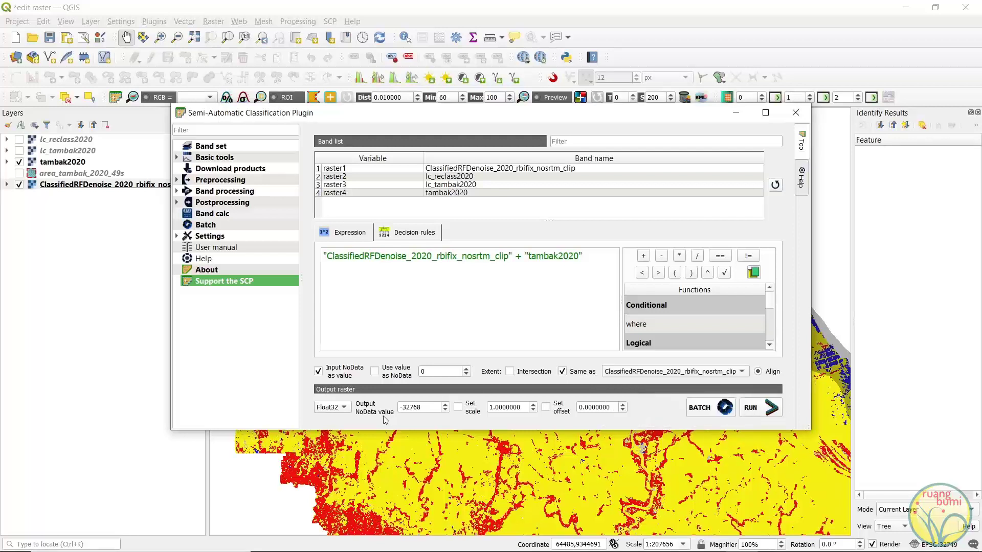
- Set the output data type to Byte and run the band calculation, saving the result in the raster folder as lc_tambak2020a
left_click(342, 409)
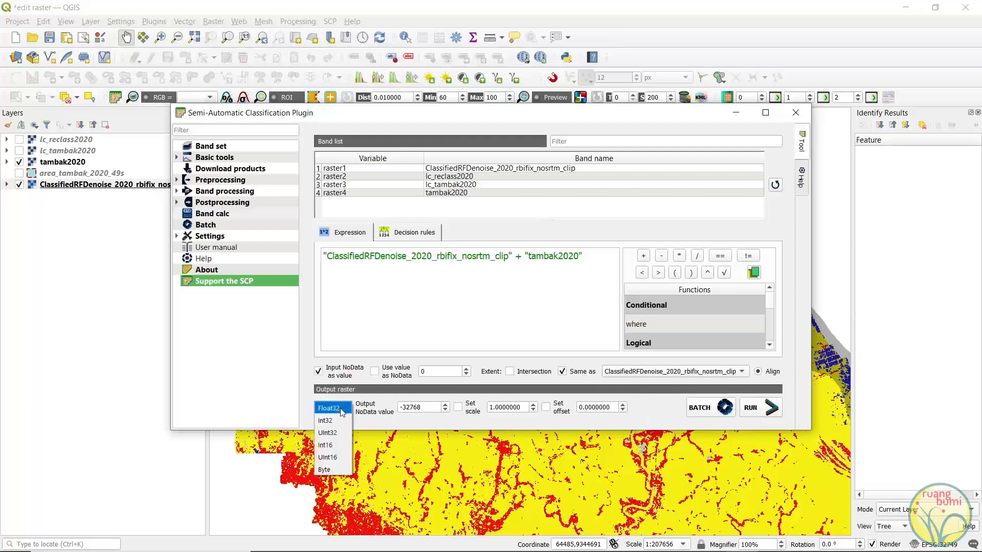
left_click(324, 467)
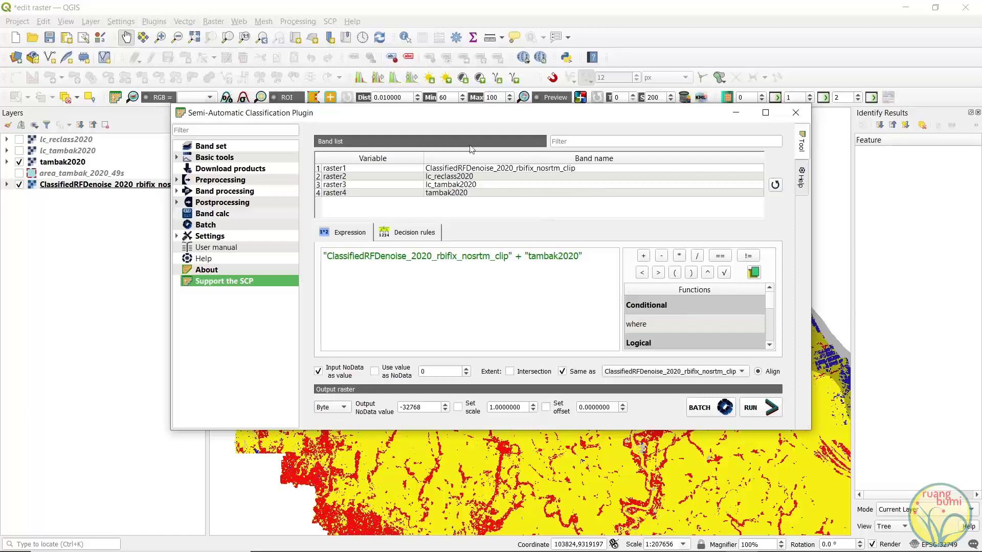
left_click(764, 412)
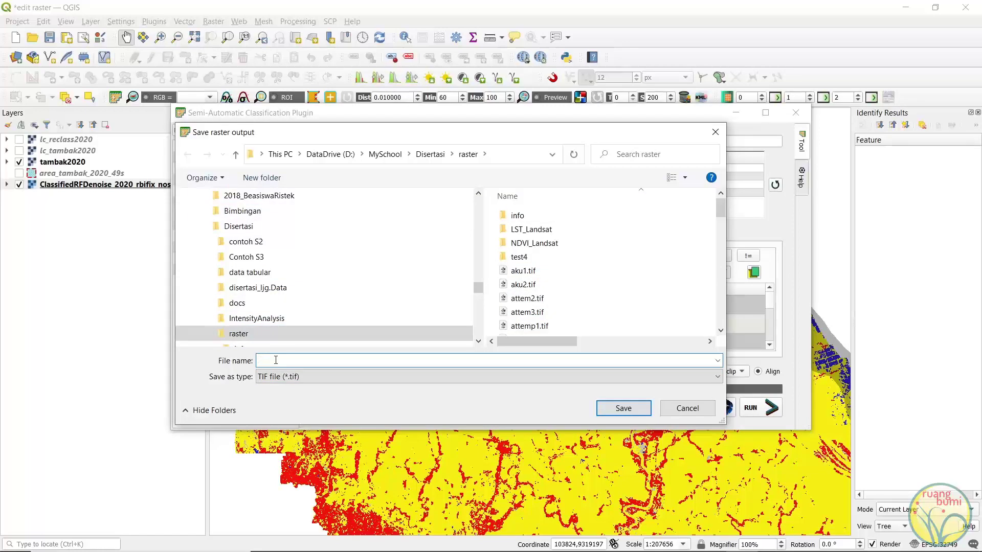
type("lc")
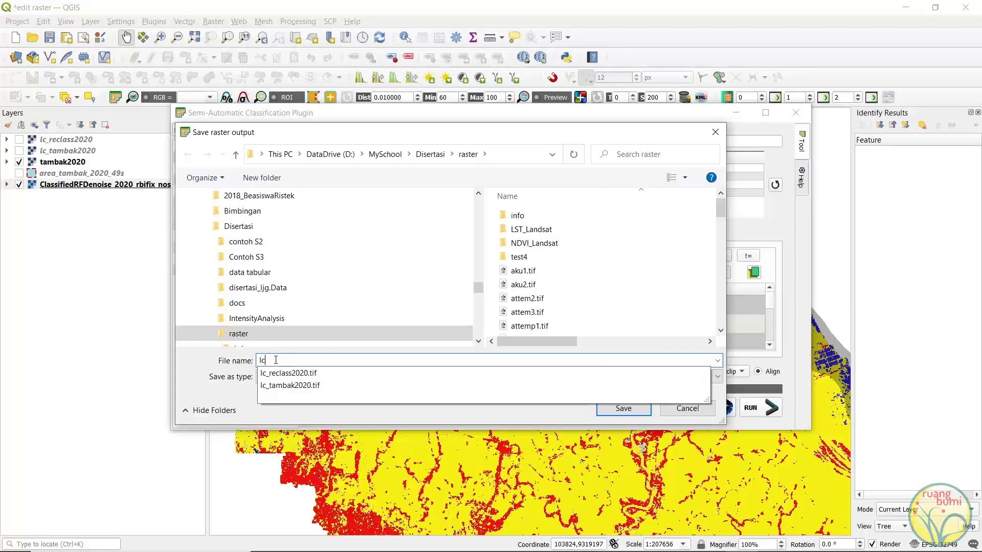
type("_tam")
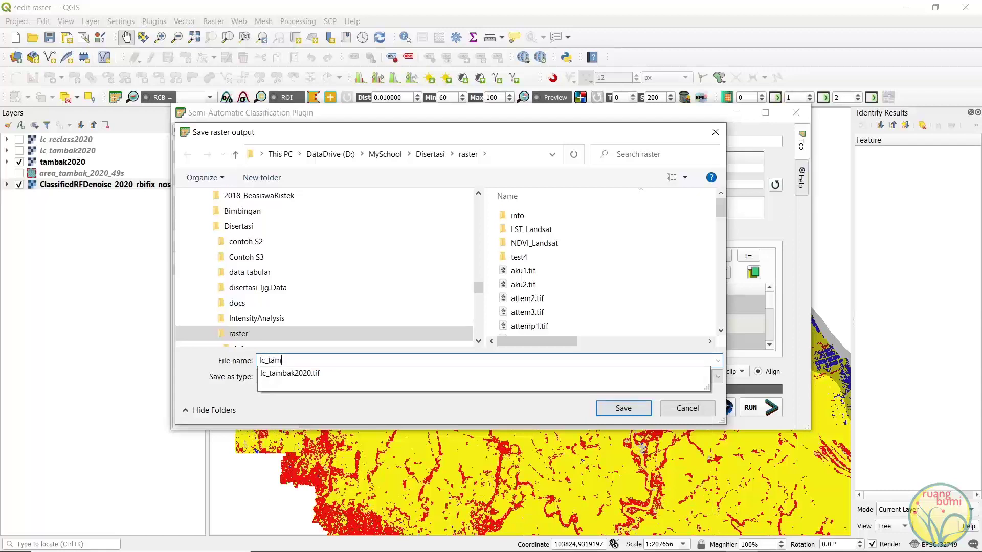
type("bak2020")
left_click(614, 407)
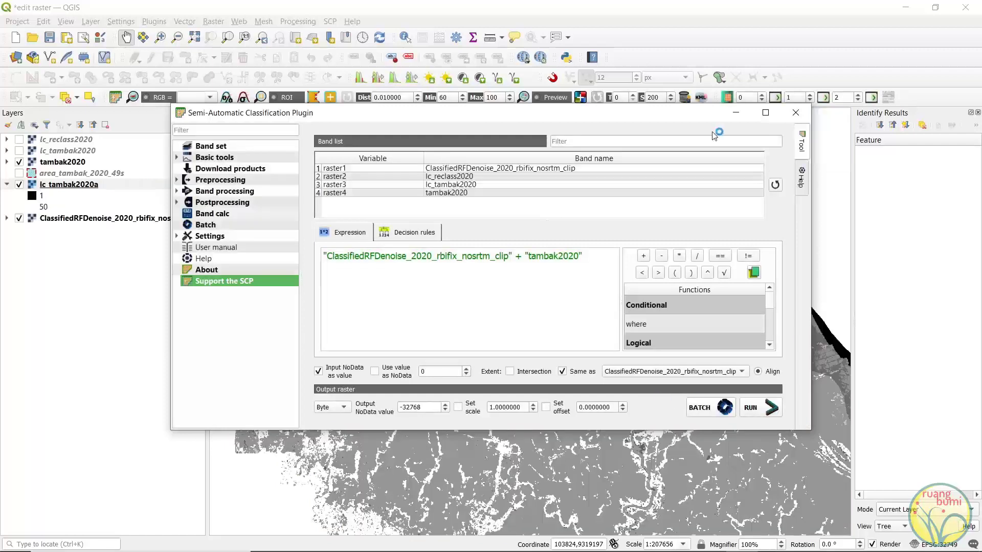
left_click(737, 114)
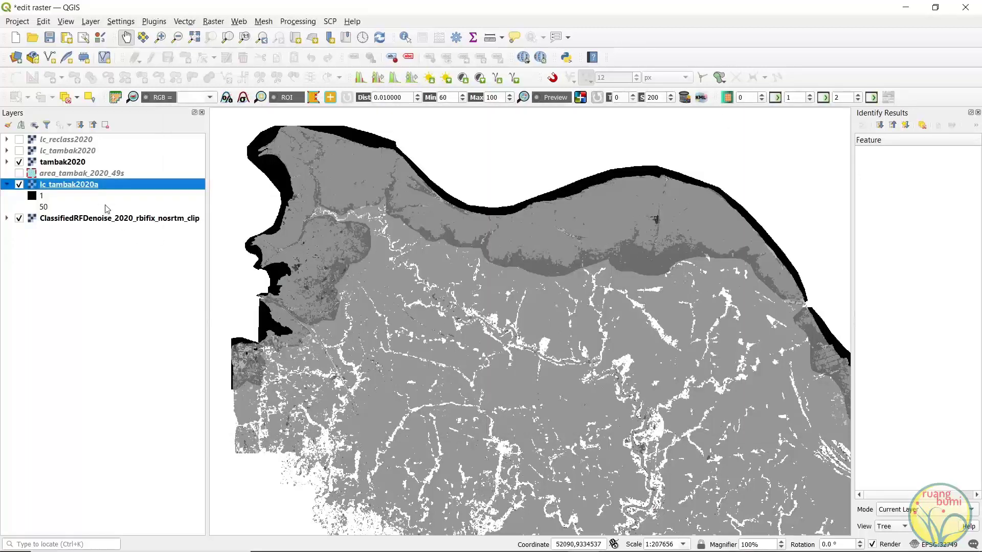
- Examine the lc_tambak2020a raster at its full extent and in detail along the eastern and northwestern coasts
scroll(475, 282, "down", 2)
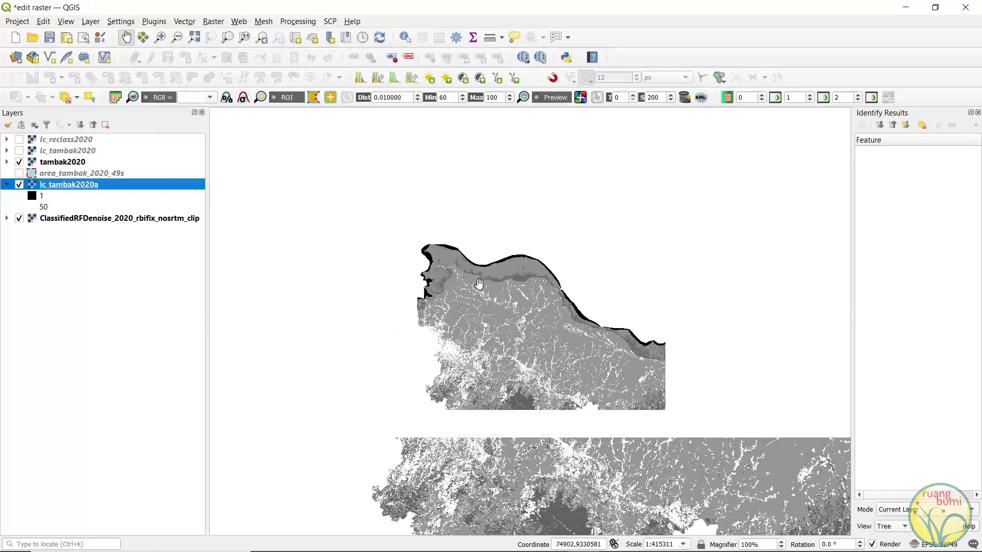
right_click(92, 180)
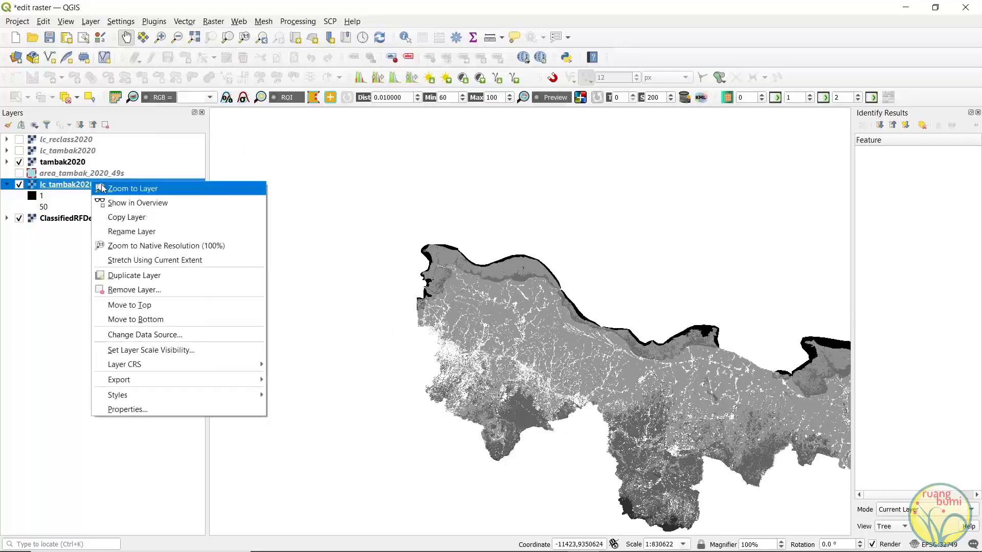
left_click(103, 186)
scroll(739, 391, "up", 2)
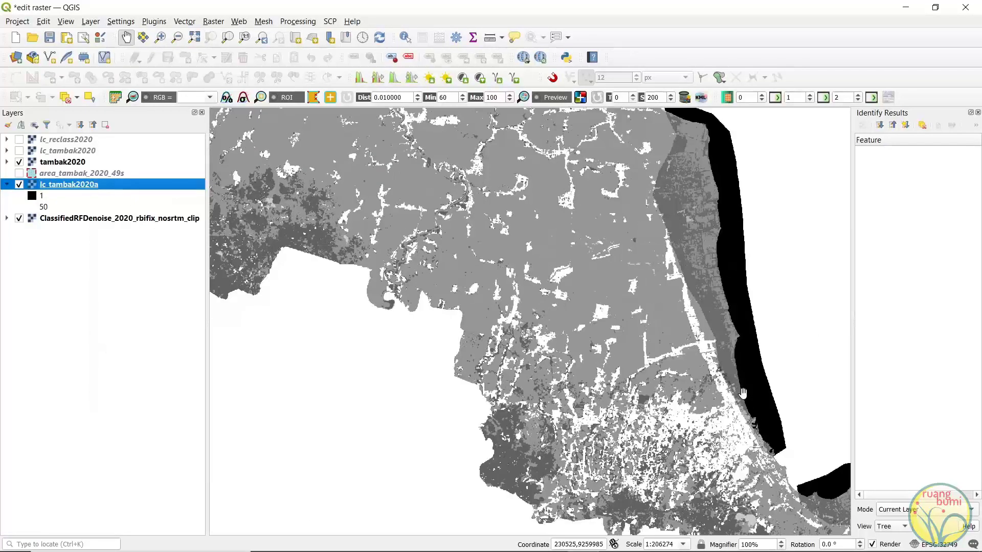
scroll(739, 392, "down", 2)
left_click_drag(279, 180, 448, 270)
scroll(447, 269, "up", 1)
scroll(447, 270, "up", 1)
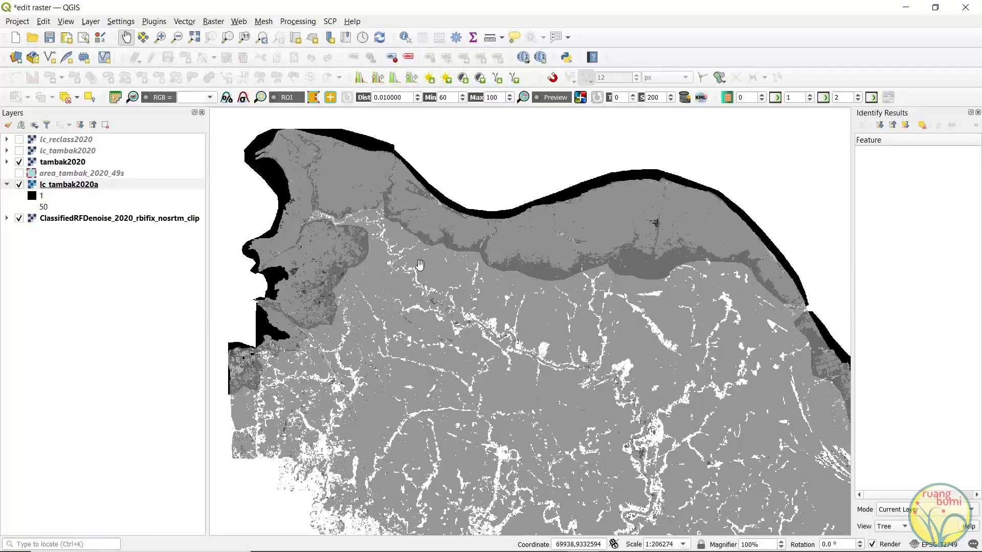
left_click(61, 188)
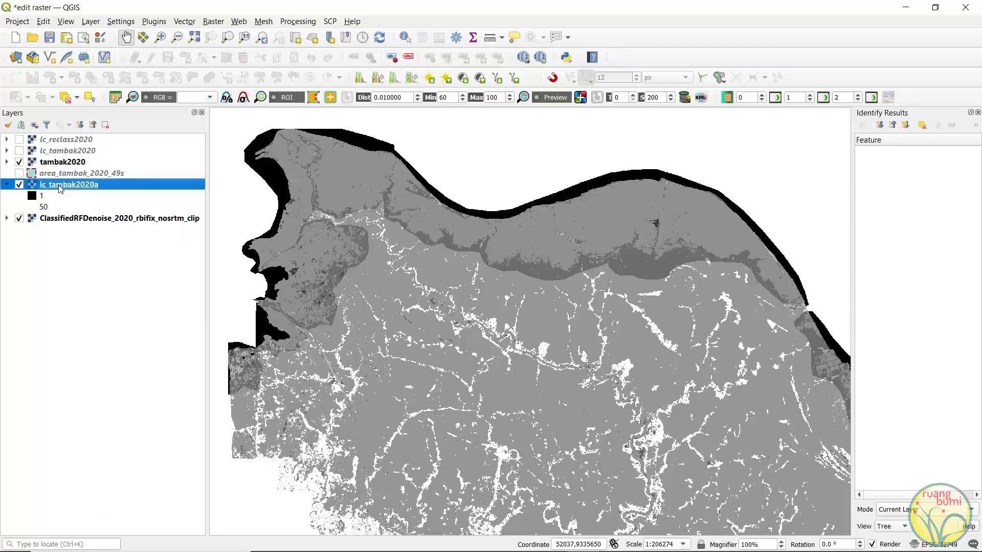
- Change lc_tambak2020a's render type to Paletted/Unique values and classify Band 1 with random colors
double_click(60, 188)
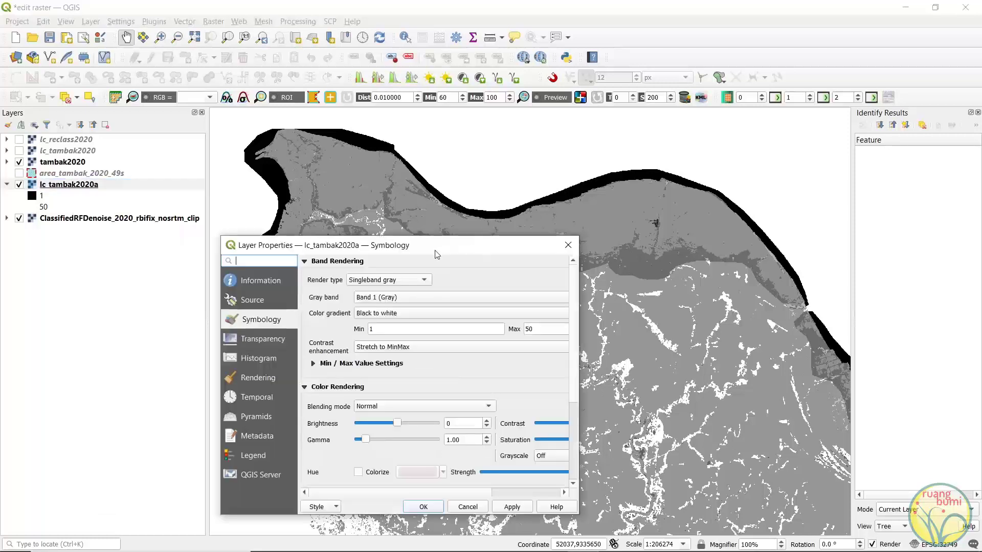
left_click_drag(436, 245, 559, 152)
left_click(541, 182)
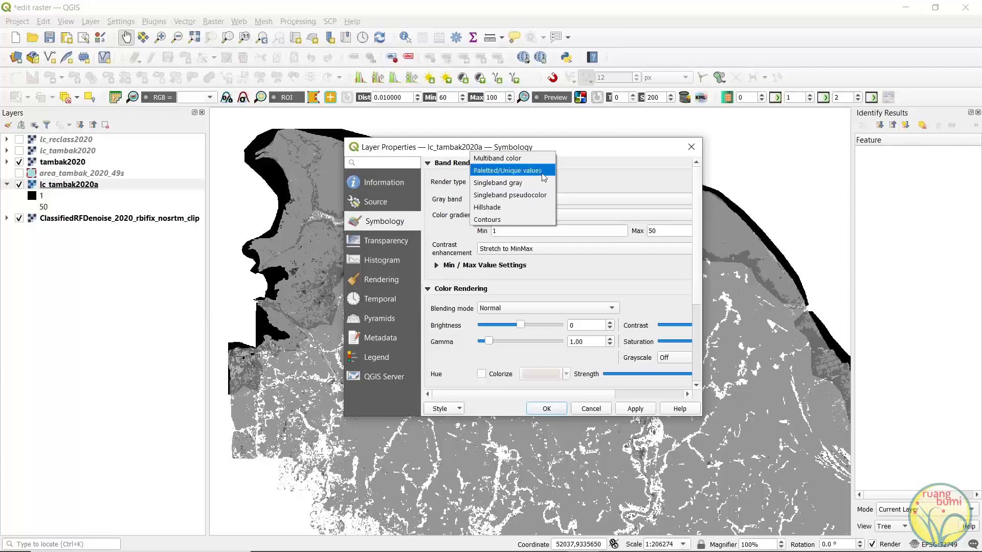
left_click(544, 173)
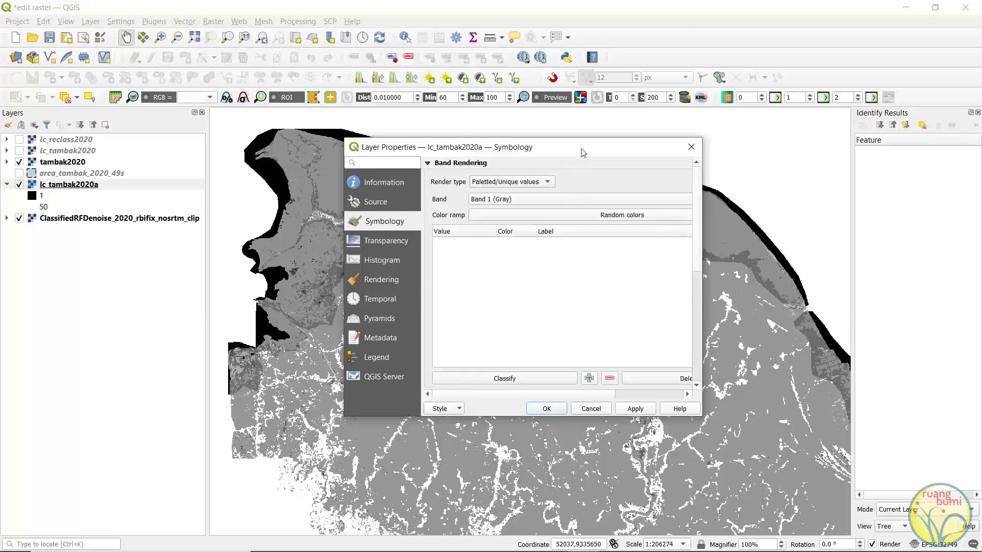
left_click_drag(581, 148, 660, 142)
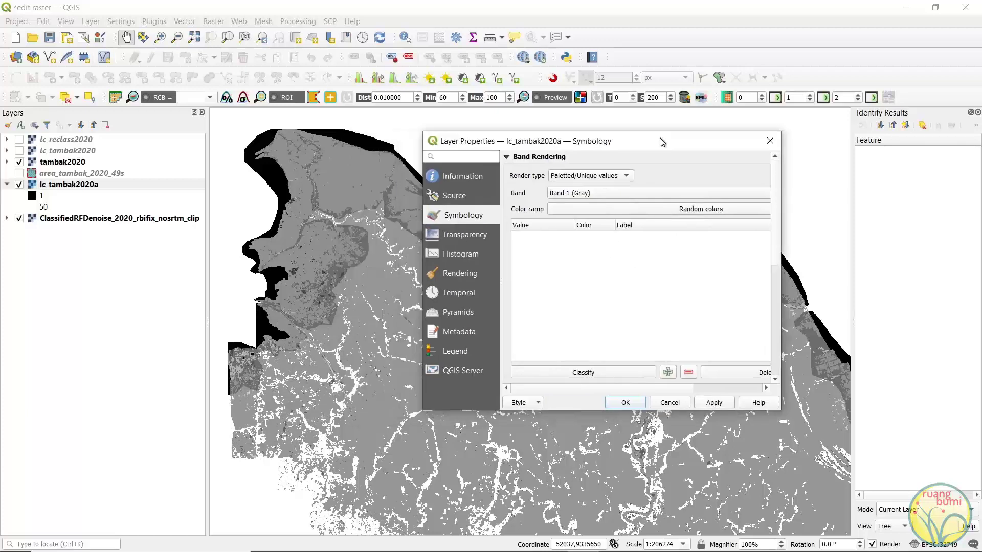
left_click(593, 373)
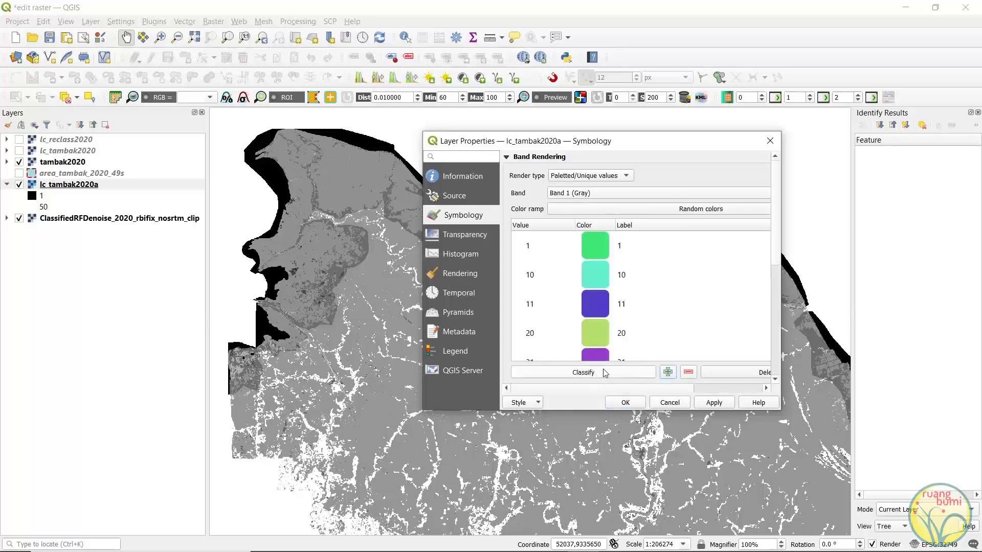
- Check the full list of classified values for lc_tambak2020a, then apply the symbology and close the layer properties
left_click_drag(584, 410, 614, 534)
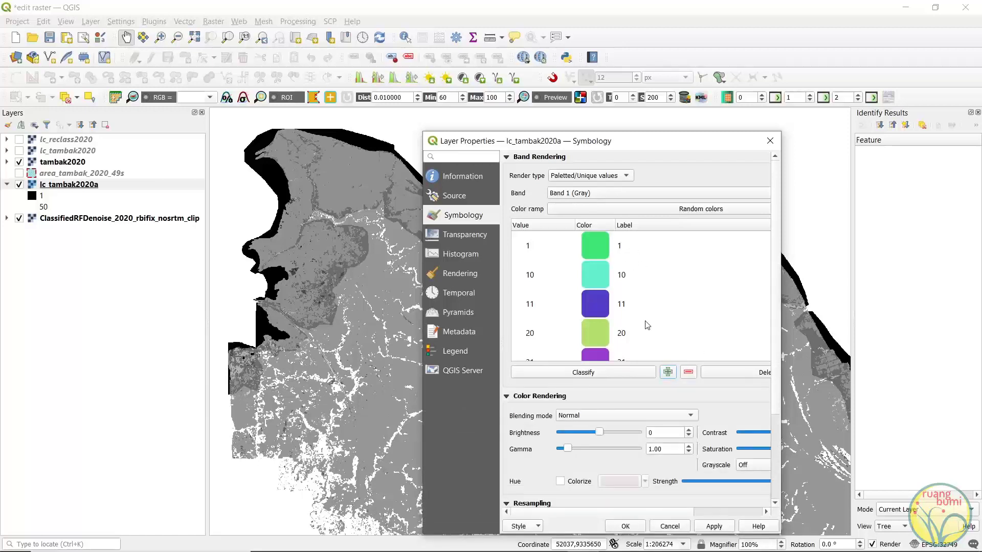
scroll(647, 325, "down", 1)
scroll(647, 322, "down", 2)
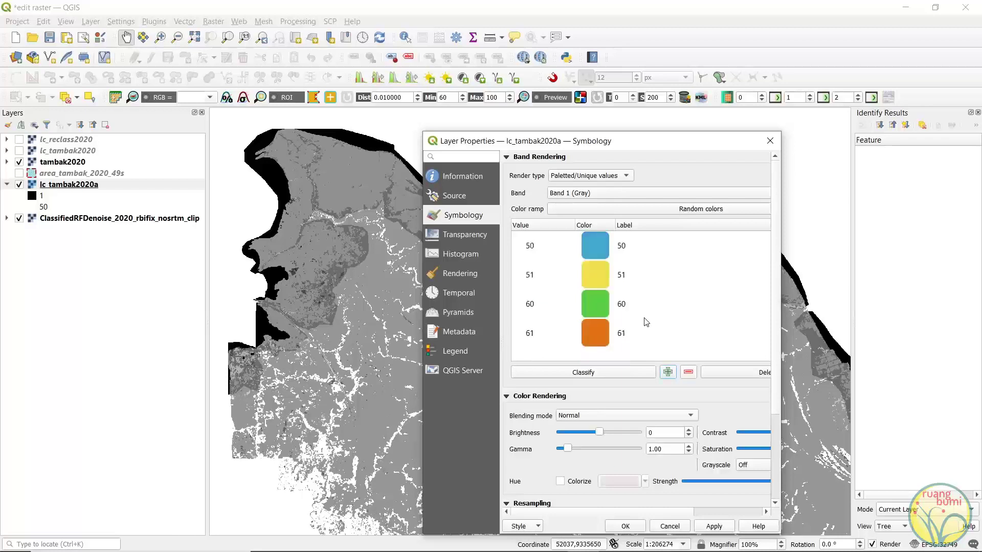
left_click_drag(671, 145, 544, 90)
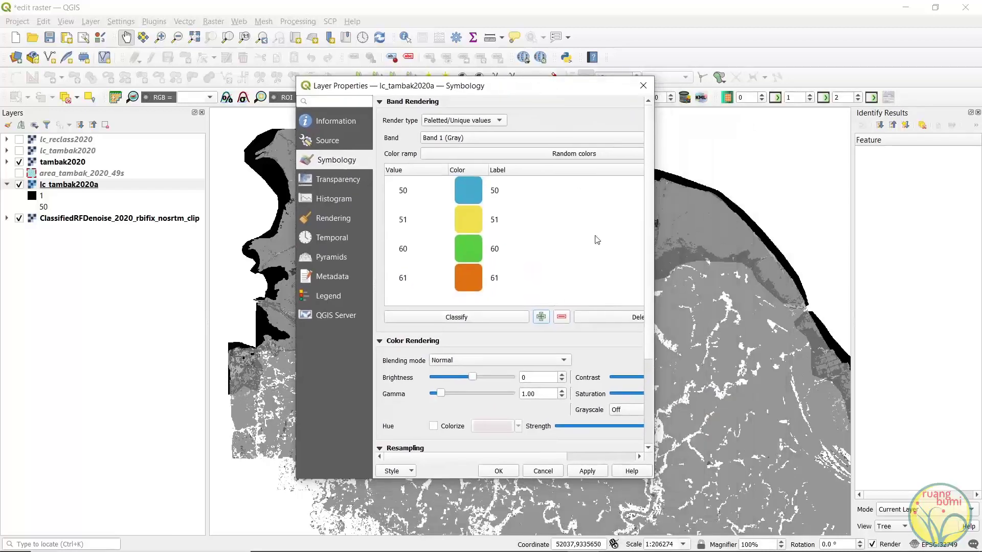
left_click(598, 471)
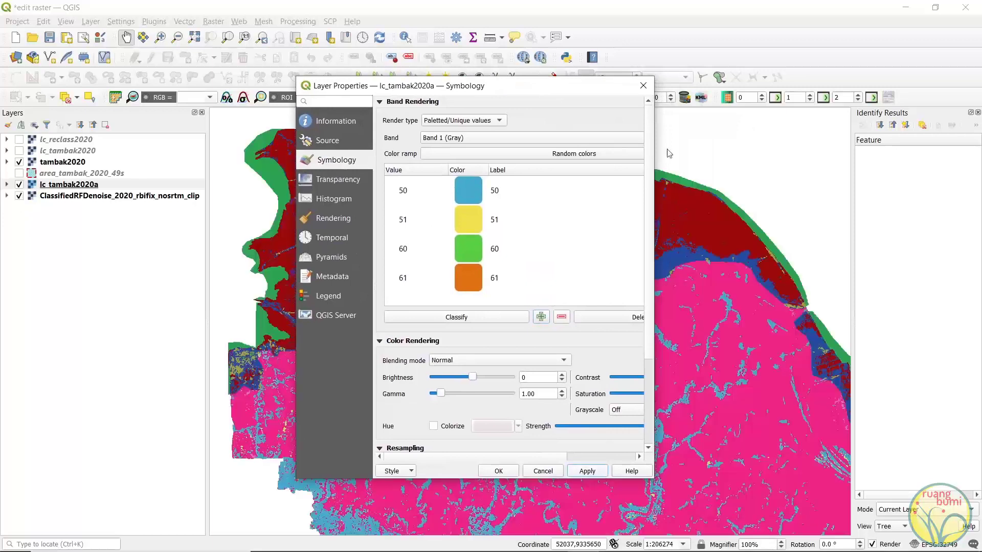
left_click(643, 85)
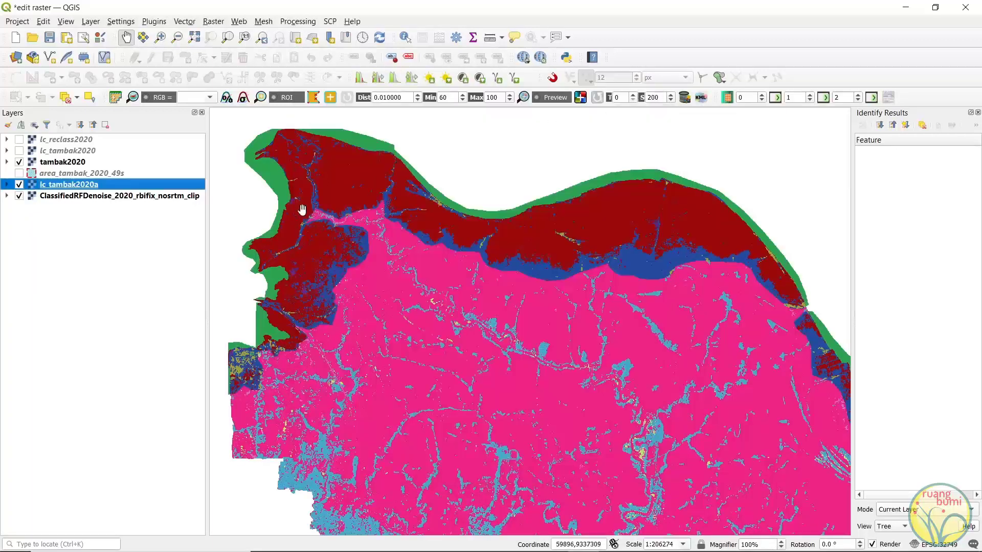
- Examine the colored lc_tambak2020a classes along the whole coast, in the symbology value list, and close up on the northwestern peninsula
left_click_drag(320, 186, 394, 269)
scroll(508, 309, "down", 2)
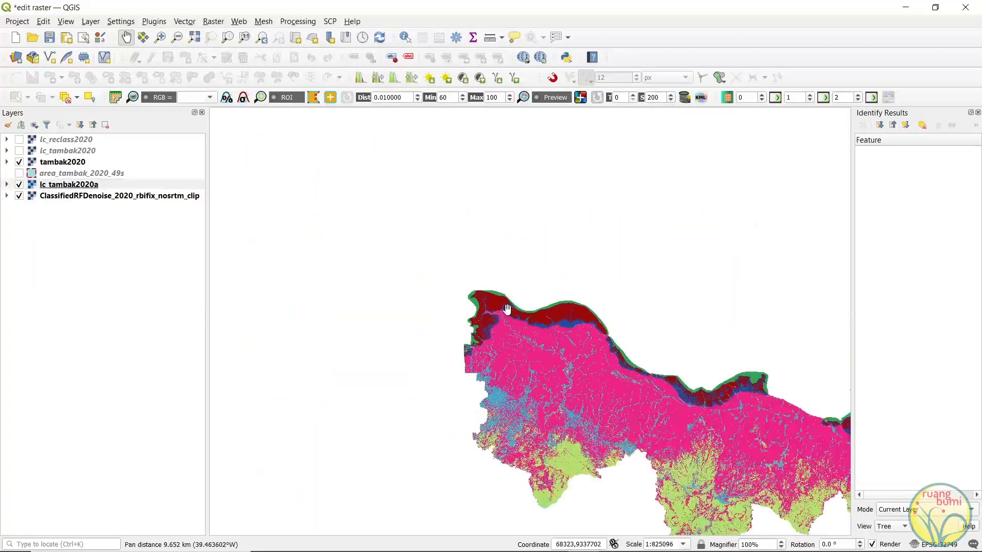
scroll(392, 306, "up", 1)
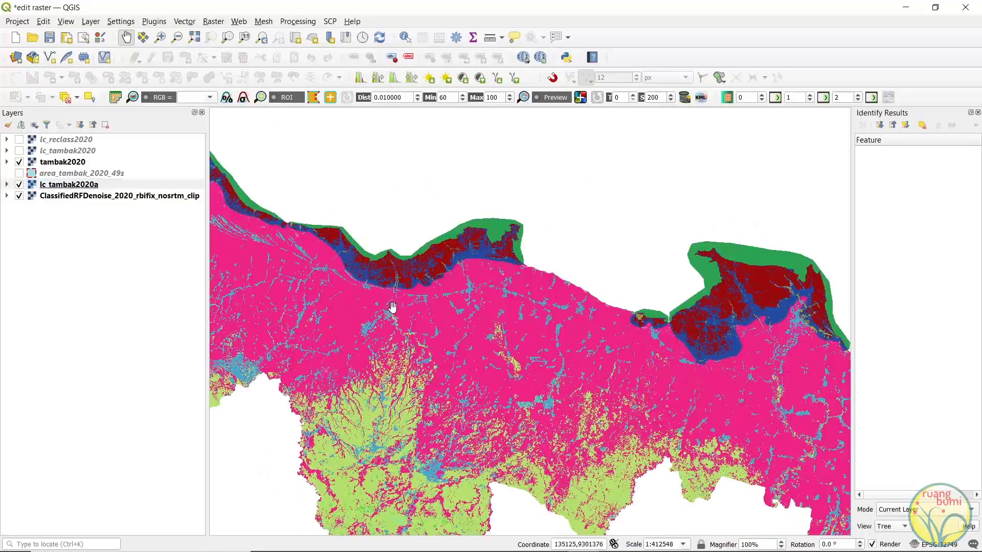
scroll(392, 307, "down", 1)
left_click(89, 186)
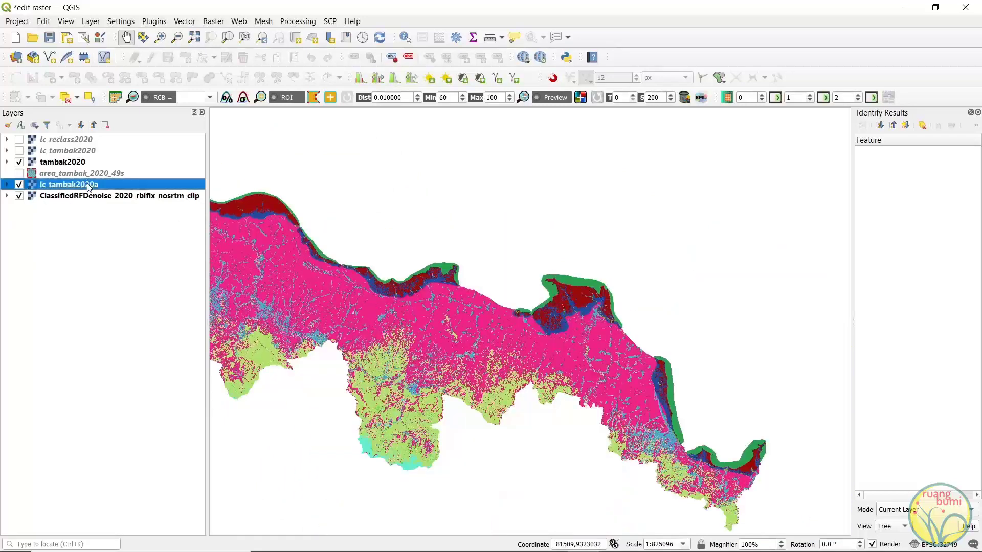
double_click(89, 187)
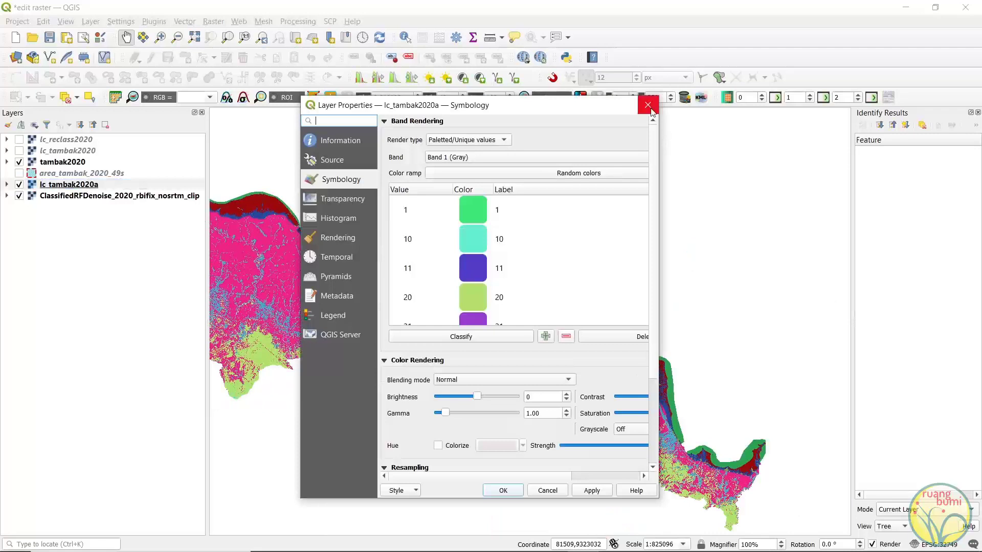
left_click(648, 103)
left_click_drag(503, 226, 385, 233)
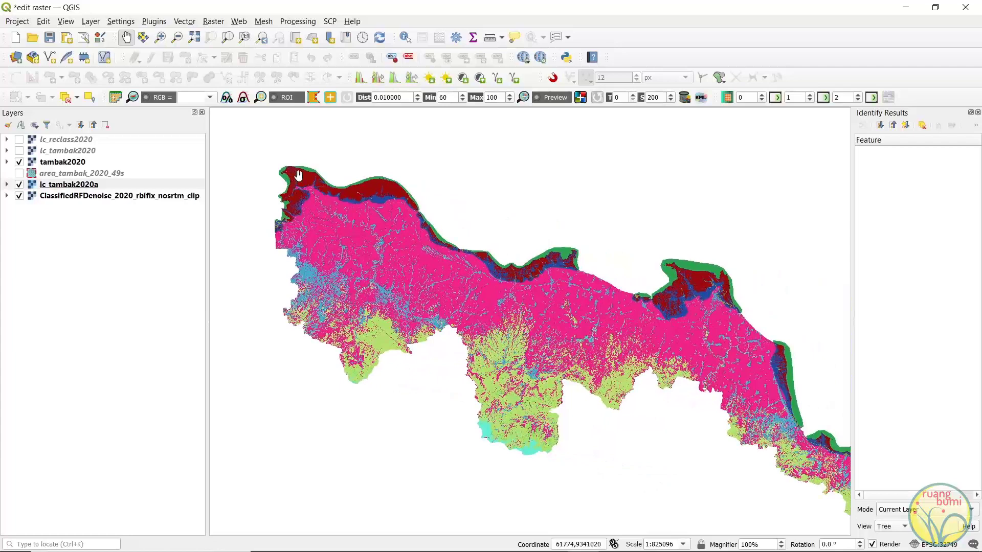
scroll(298, 175, "up", 1)
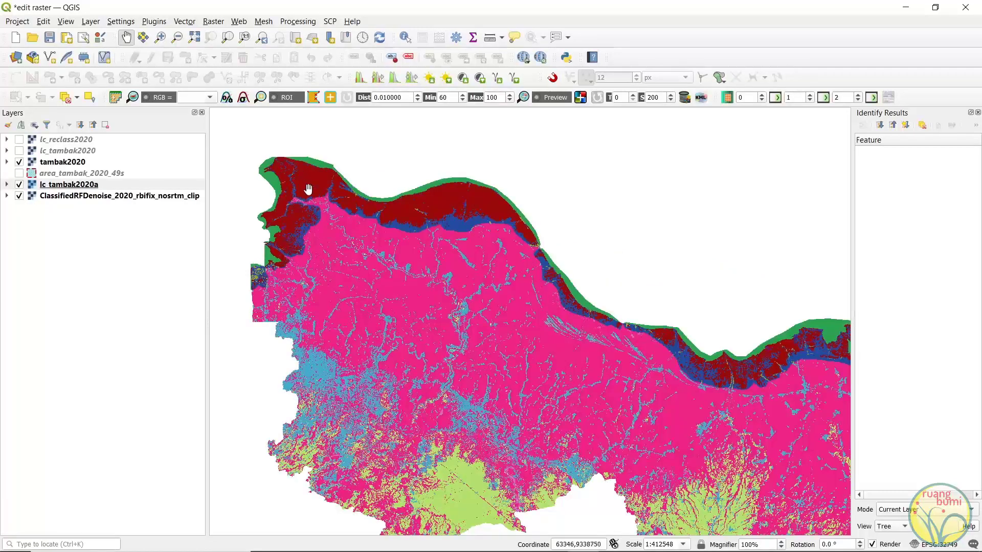
scroll(299, 175, "up", 1)
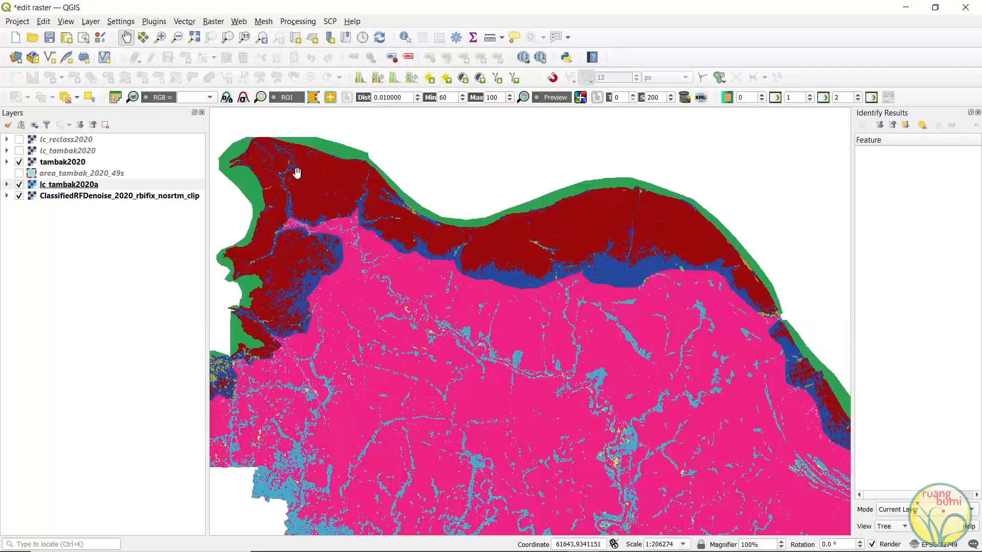
scroll(299, 175, "up", 1)
left_click_drag(351, 189, 411, 231)
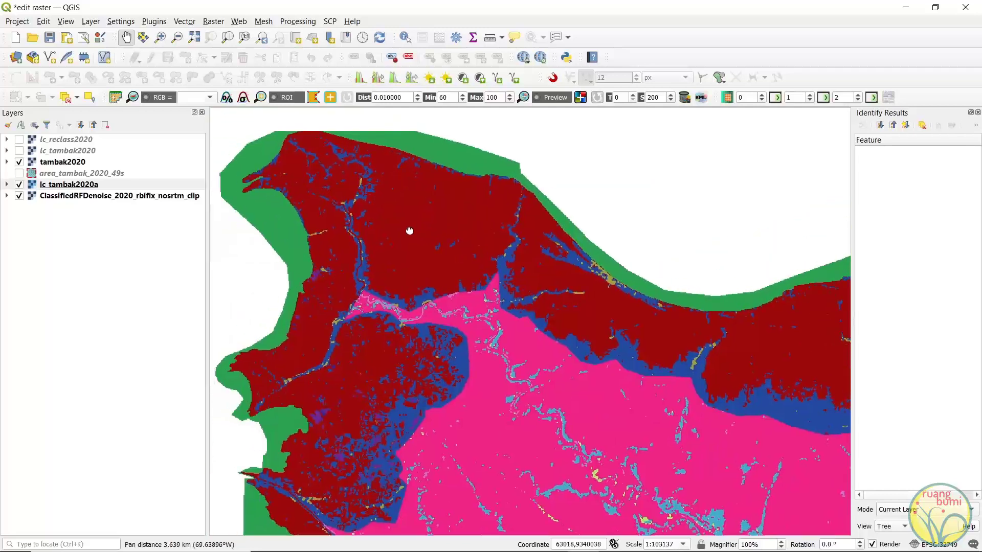
- Identify the lc_tambak2020a pixel value in the outer coastal strip of the northwestern peninsula
left_click(405, 38)
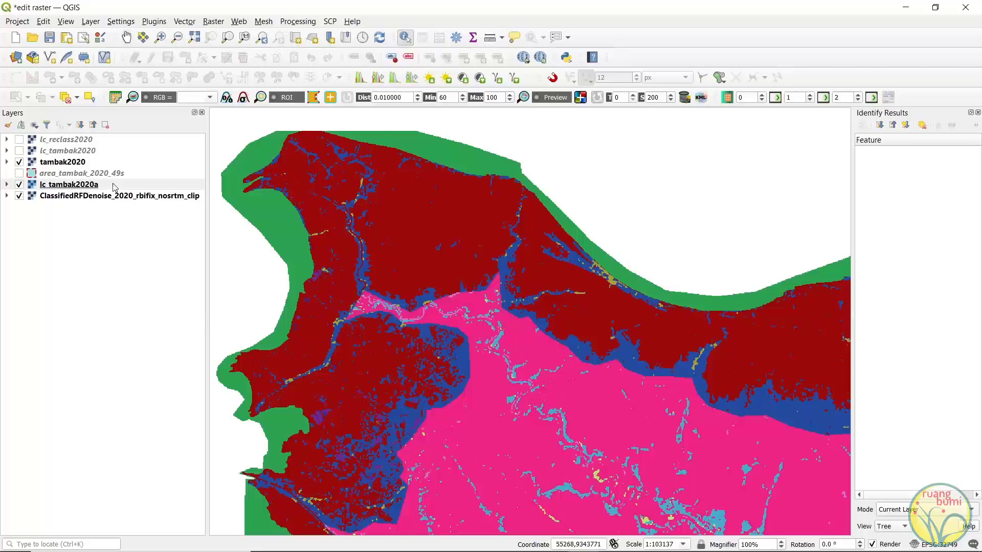
left_click(87, 185)
left_click(245, 161)
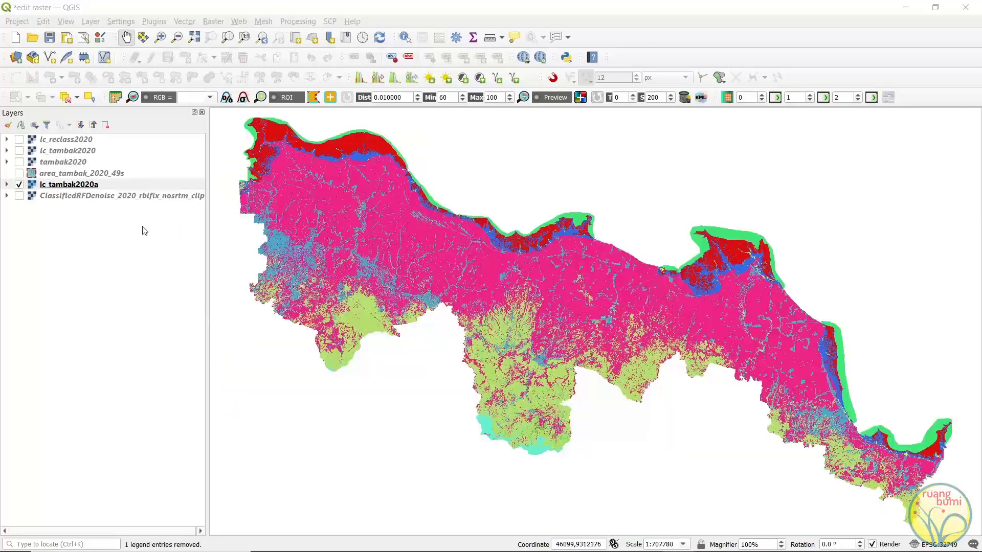
- Expand the lc_tambak2020a legend, then choose that raster for SCP Reclassification and calculate its unique values
left_click(6, 184)
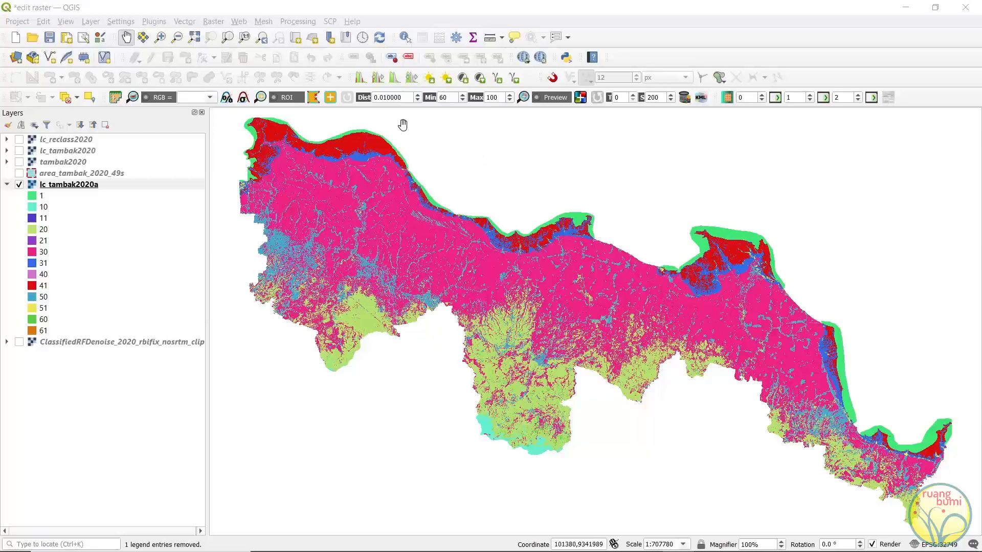
left_click(330, 23)
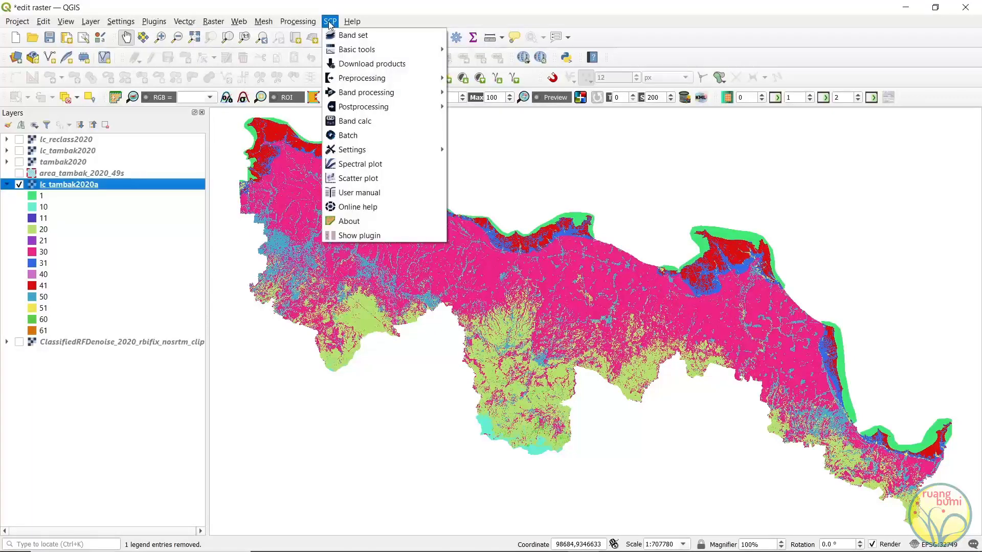
mouse_move(350, 80)
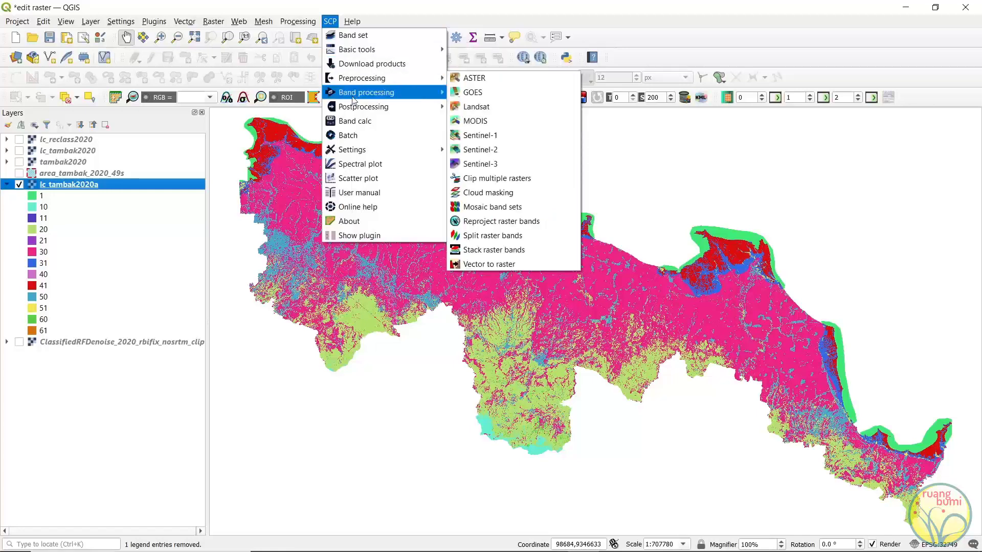
mouse_move(358, 109)
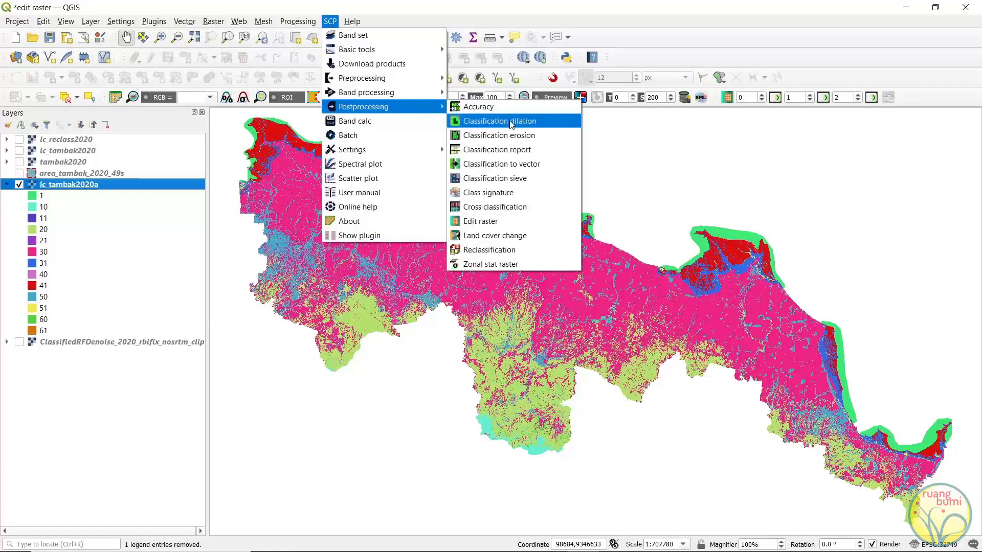
left_click(519, 256)
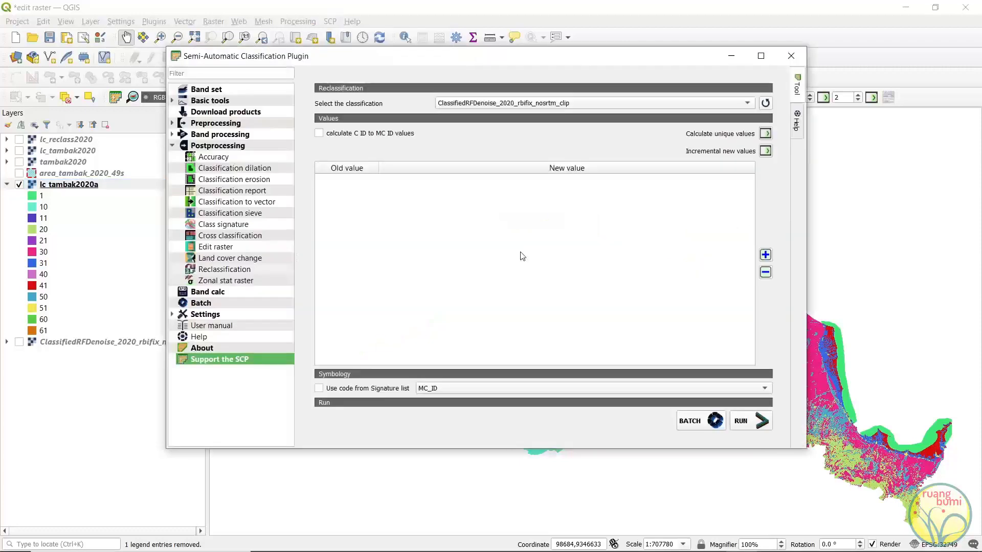
left_click(732, 104)
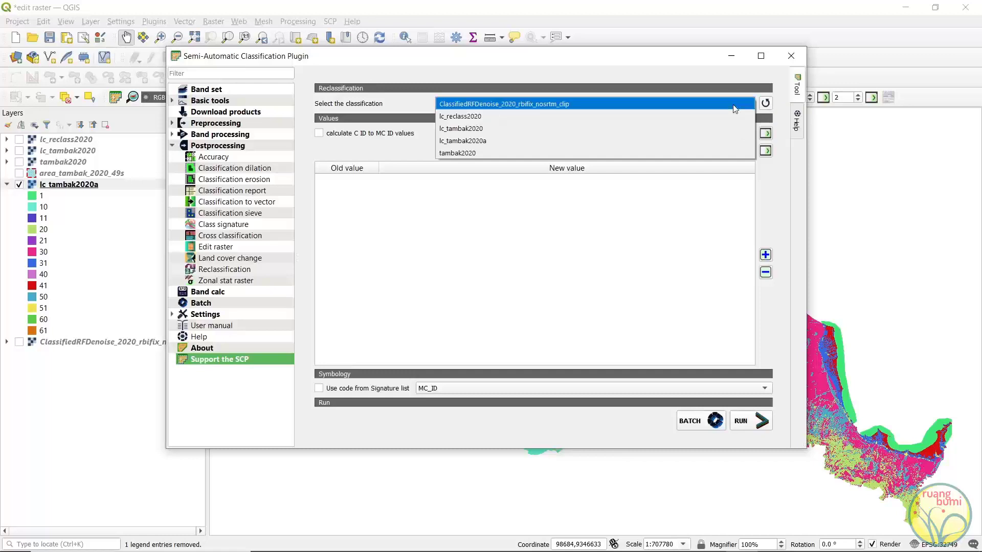
left_click(583, 141)
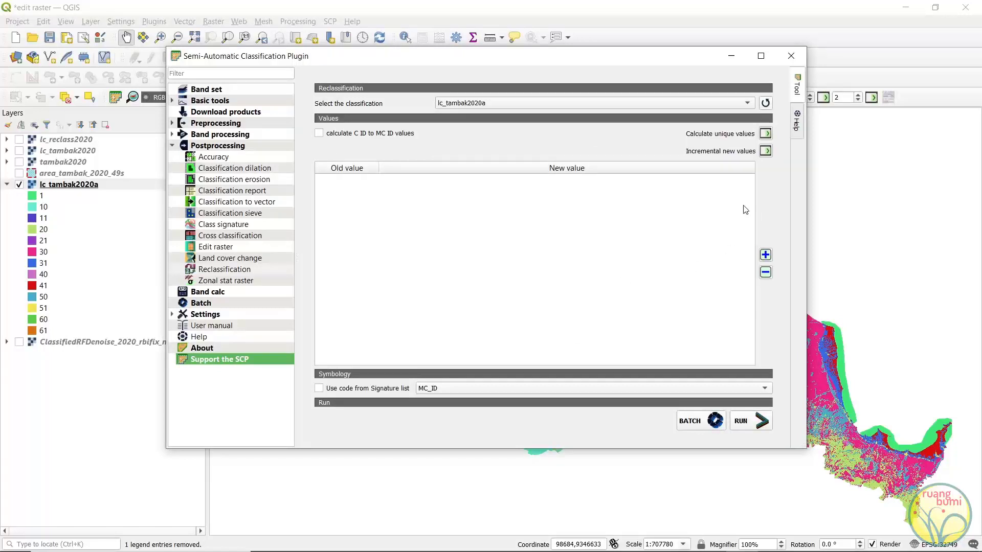
left_click(765, 134)
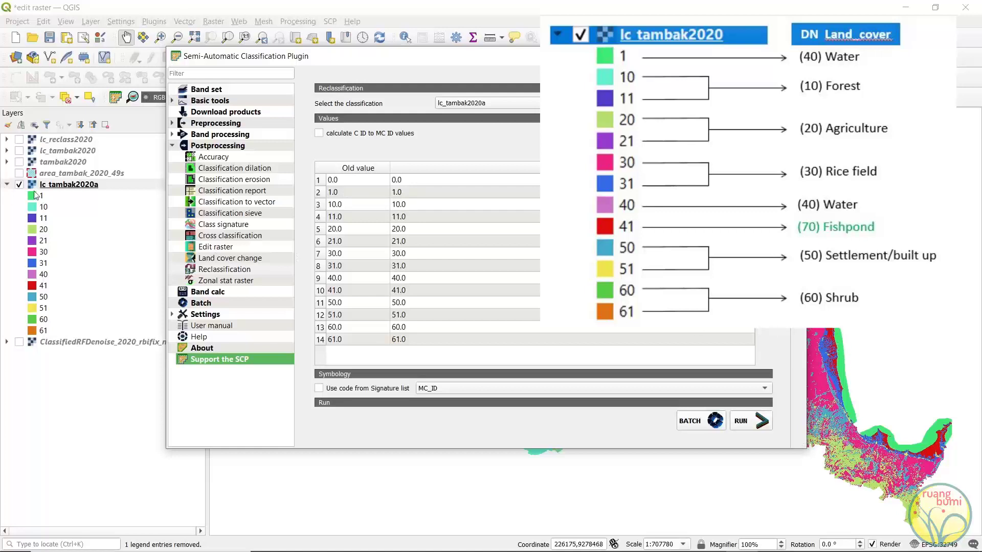
- Set the new value of old class 1 to 0 and of old class 11 to 10 in the reclassification table
left_click(421, 197)
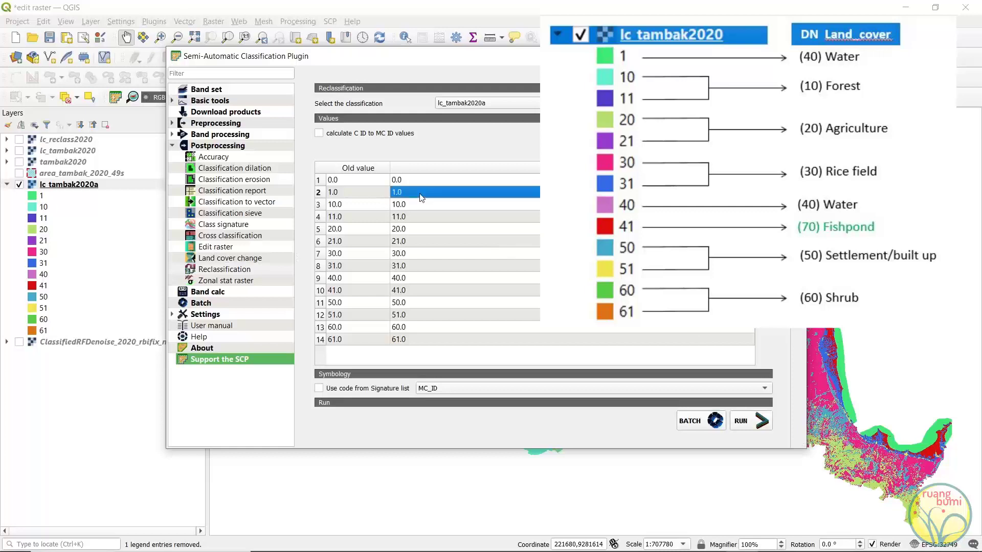
double_click(420, 194)
type("0")
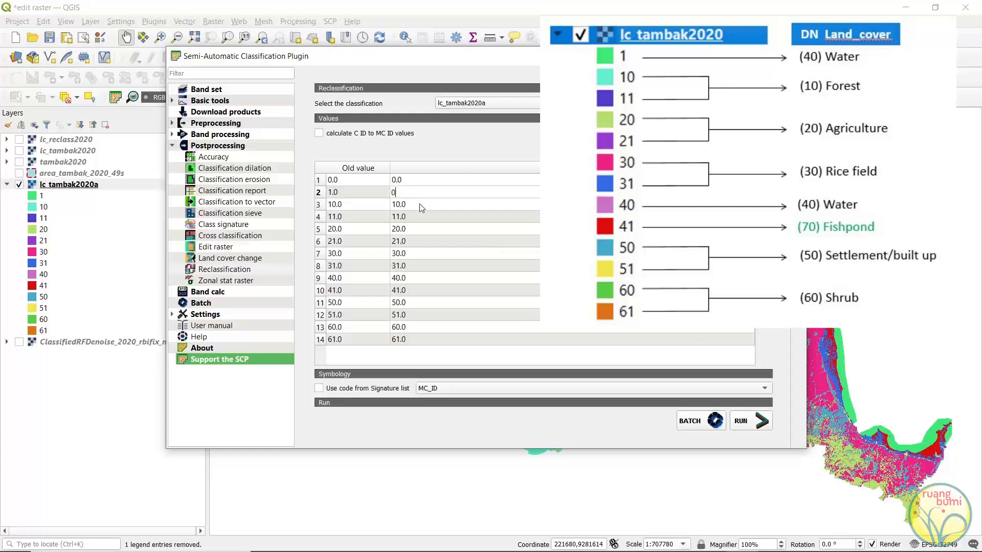
left_click(420, 205)
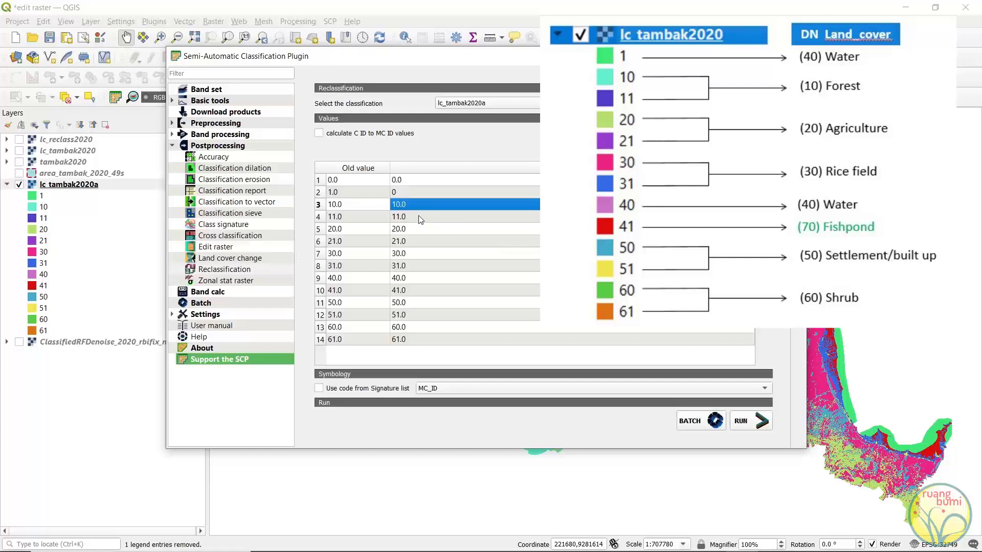
double_click(419, 216)
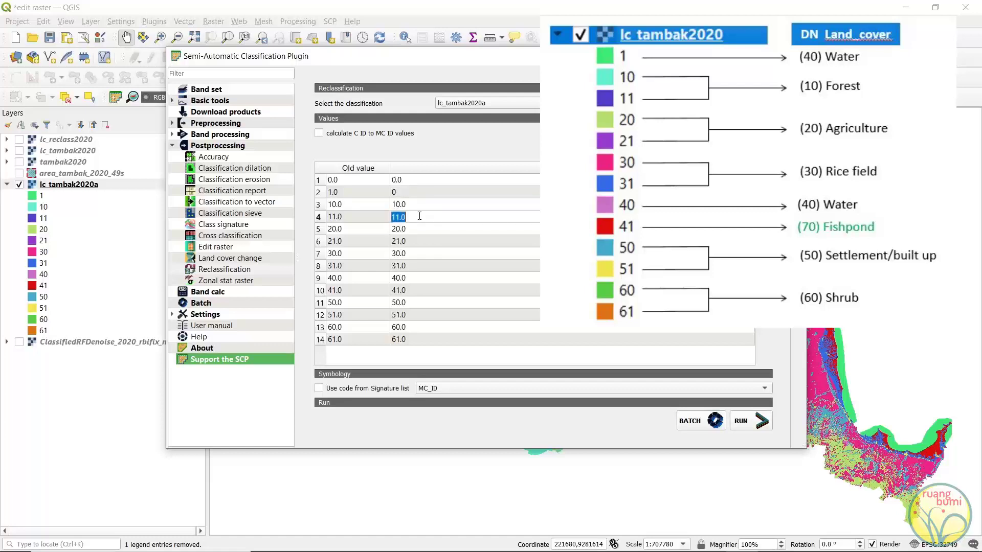
type("10")
left_click(414, 229)
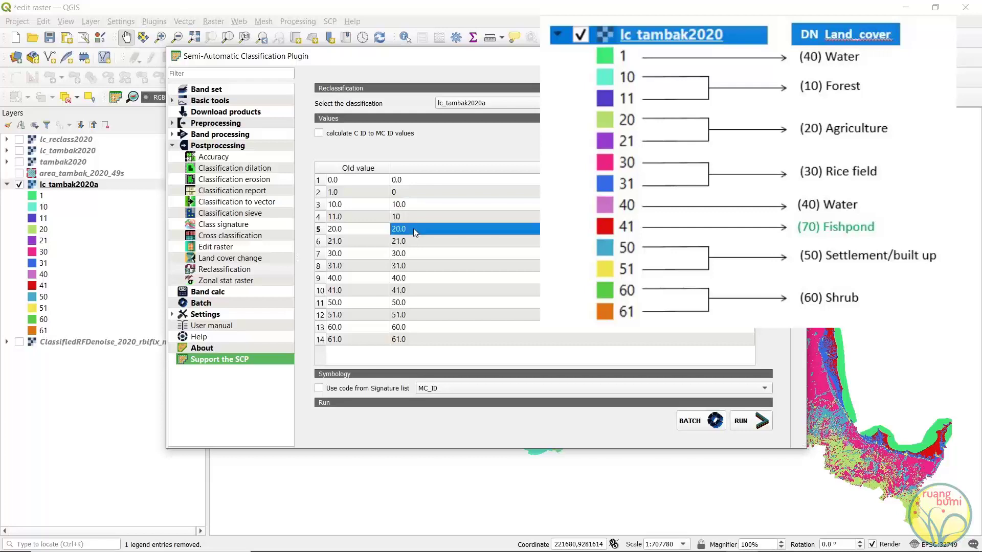
- Set the new value of old class 21 to 20 and of old class 31 to 30
double_click(418, 241)
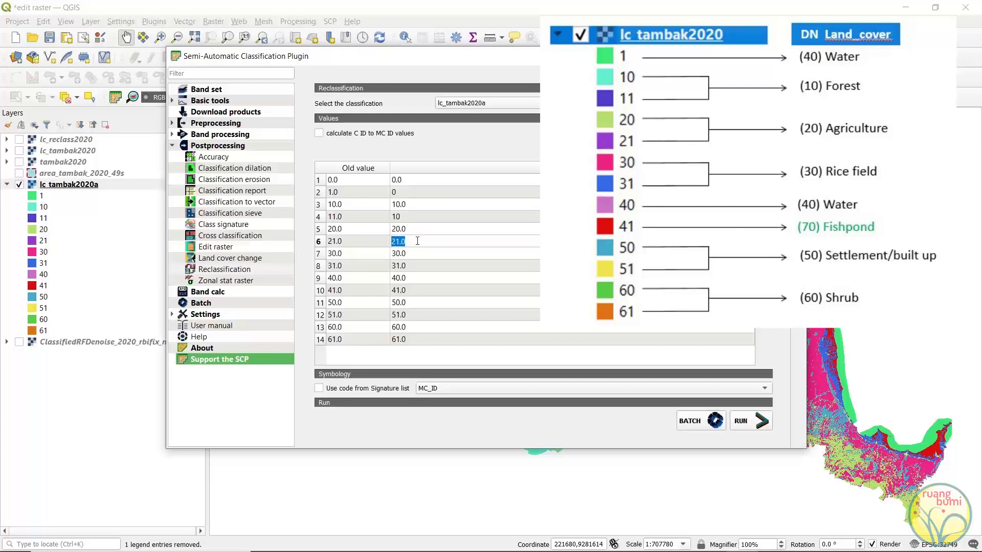
type("20")
double_click(423, 265)
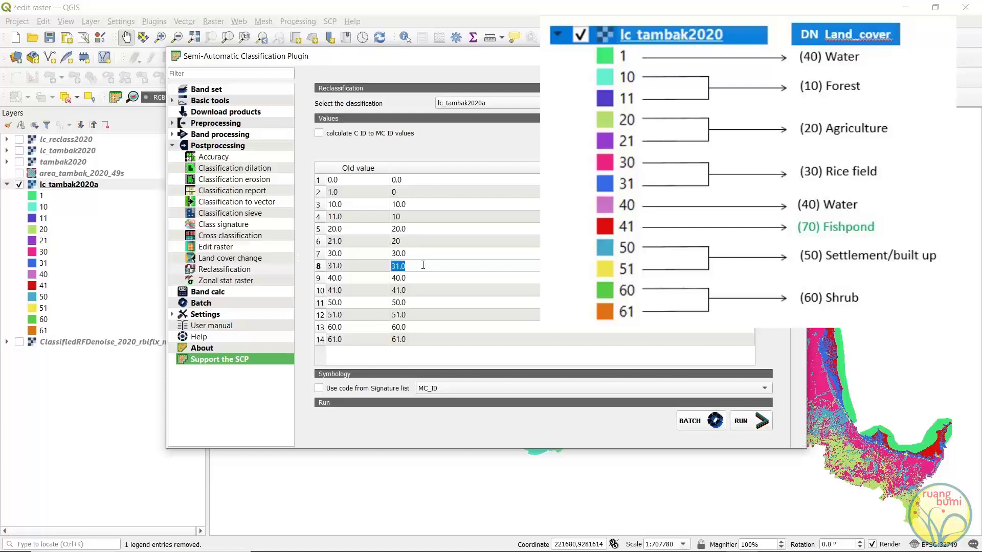
type("30")
left_click(426, 278)
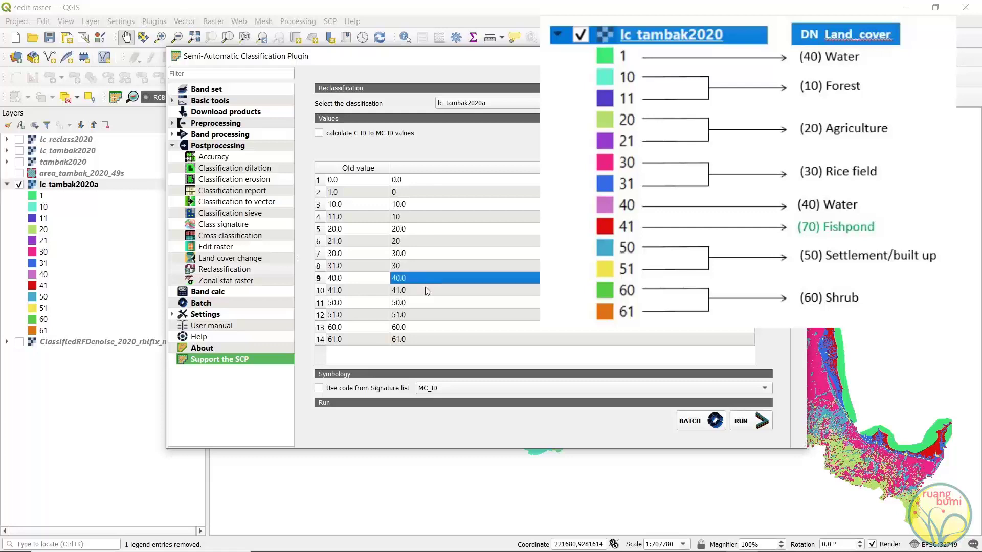
- Reclassify the fishpond class by setting the new value of old class 41 to 70
double_click(426, 290)
double_click(426, 290)
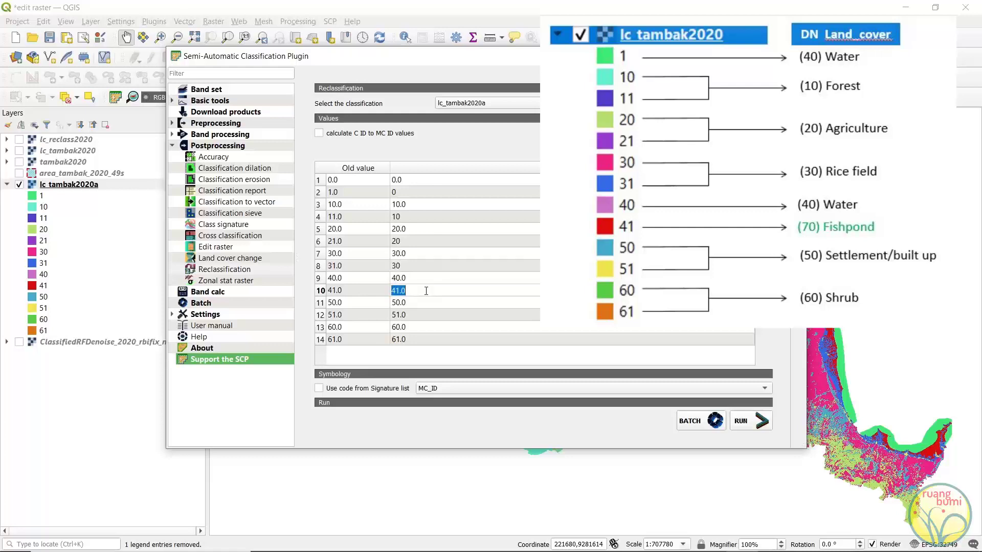
type("70")
left_click(461, 303)
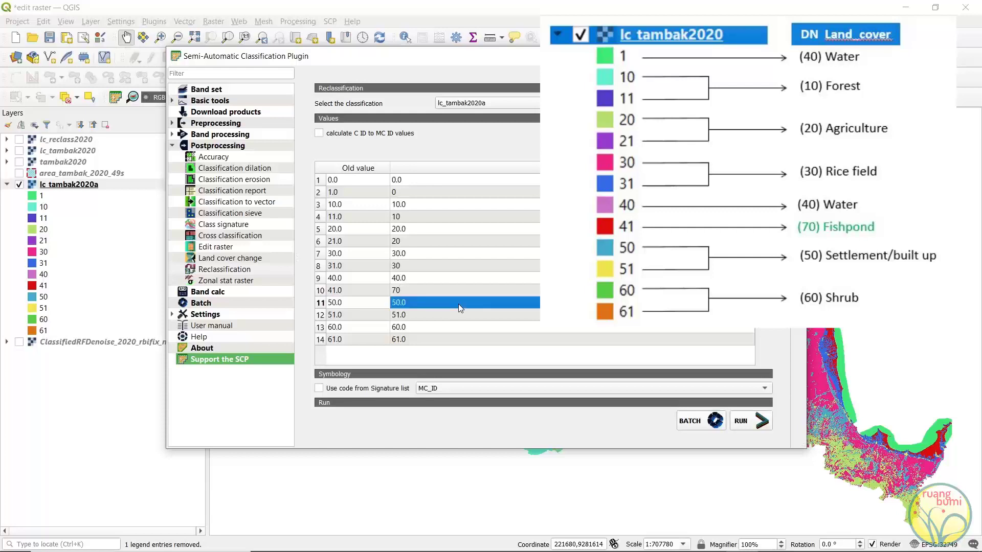
- Set the new value of old class 51 to 50 and of old class 61 to 60
double_click(434, 313)
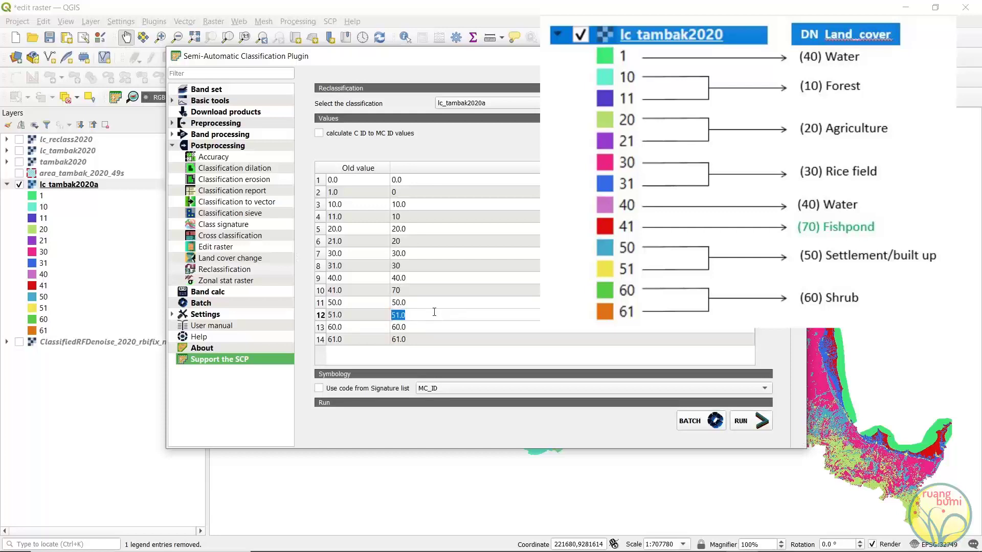
type("50")
left_click(435, 328)
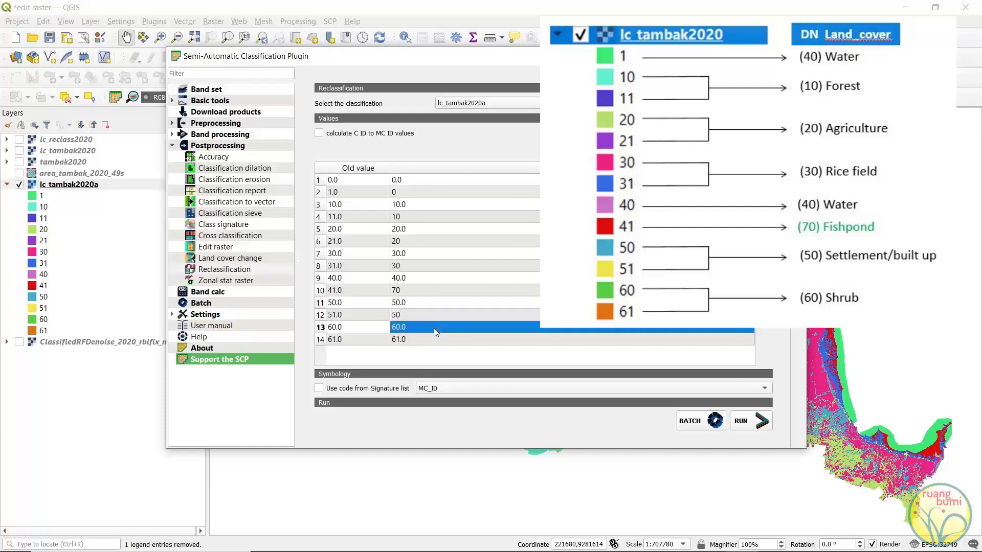
double_click(430, 339)
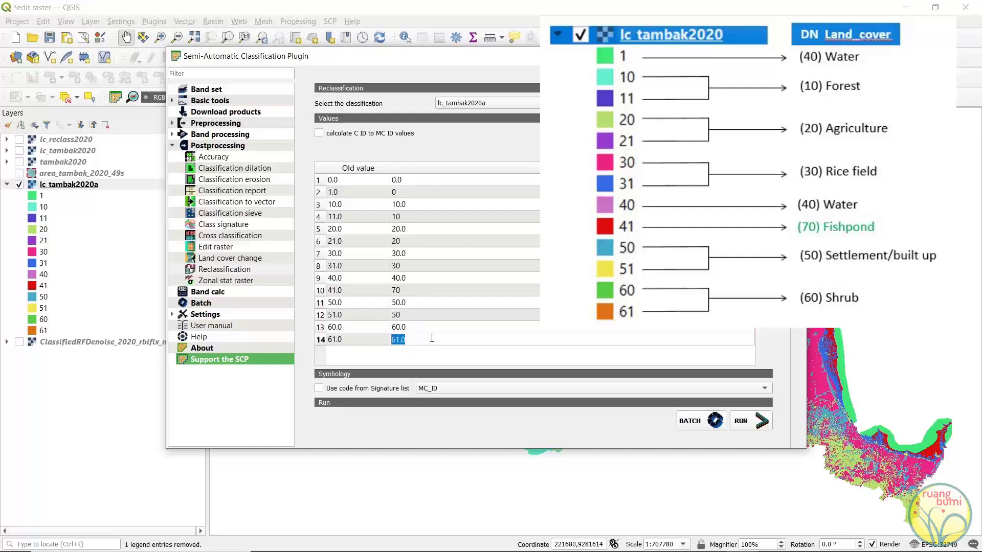
type("60")
left_click(529, 278)
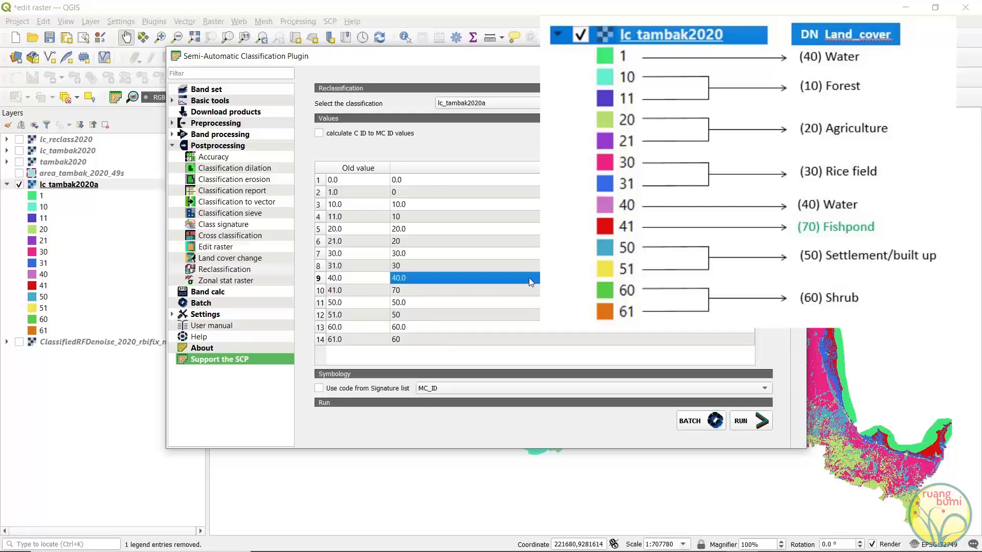
- Run the reclassification and save the output raster as lc_reclass2020b in the raster folder
left_click(762, 425)
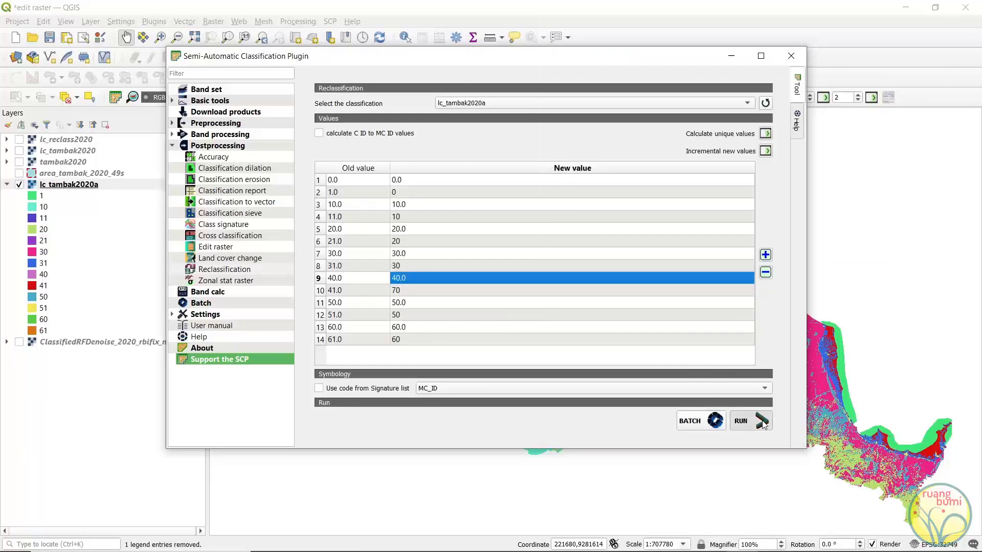
left_click(762, 422)
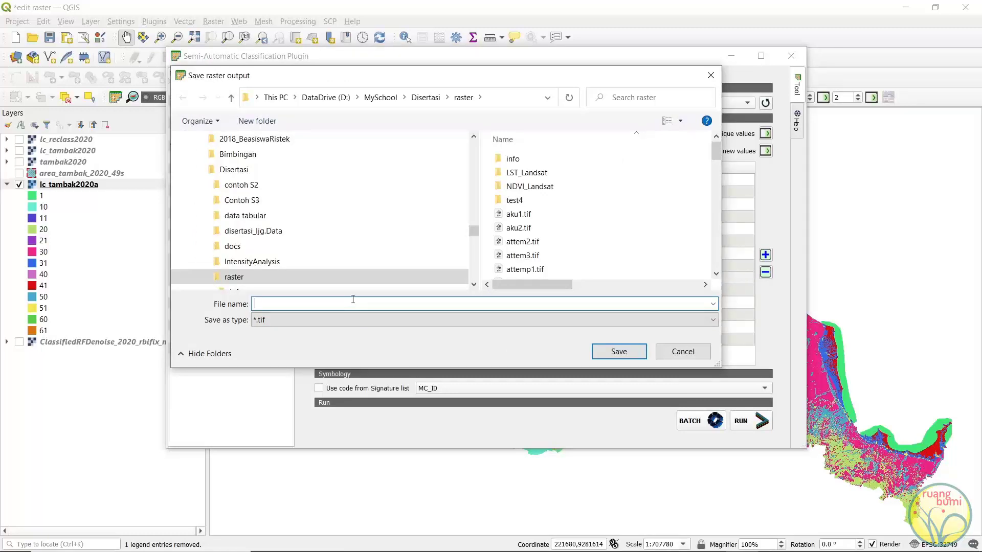
type("lc")
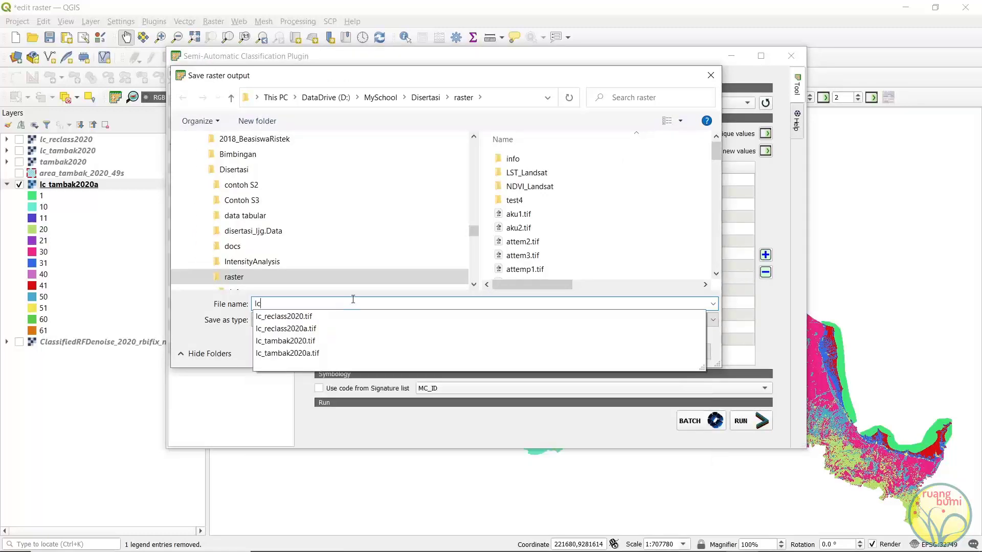
type("_reclass2")
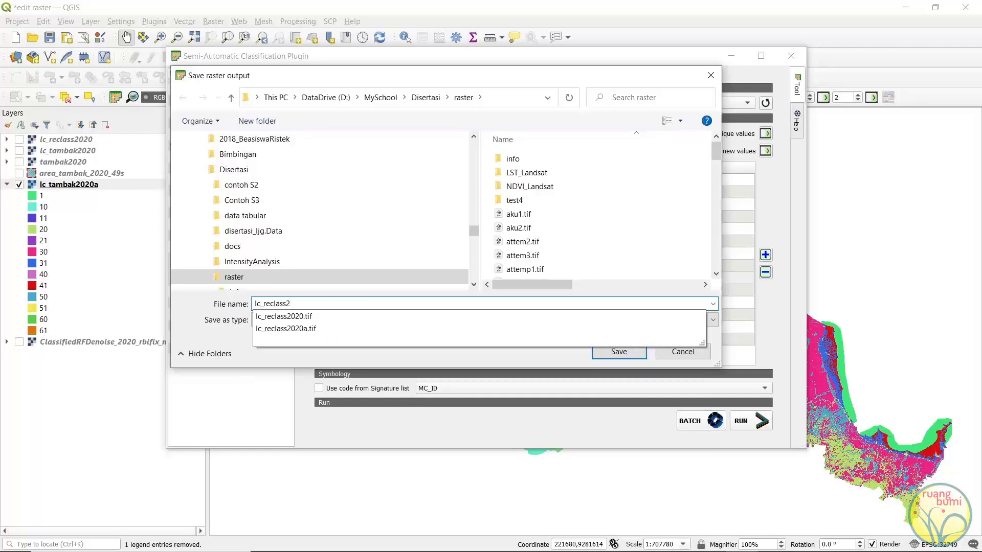
type("020")
key("Return")
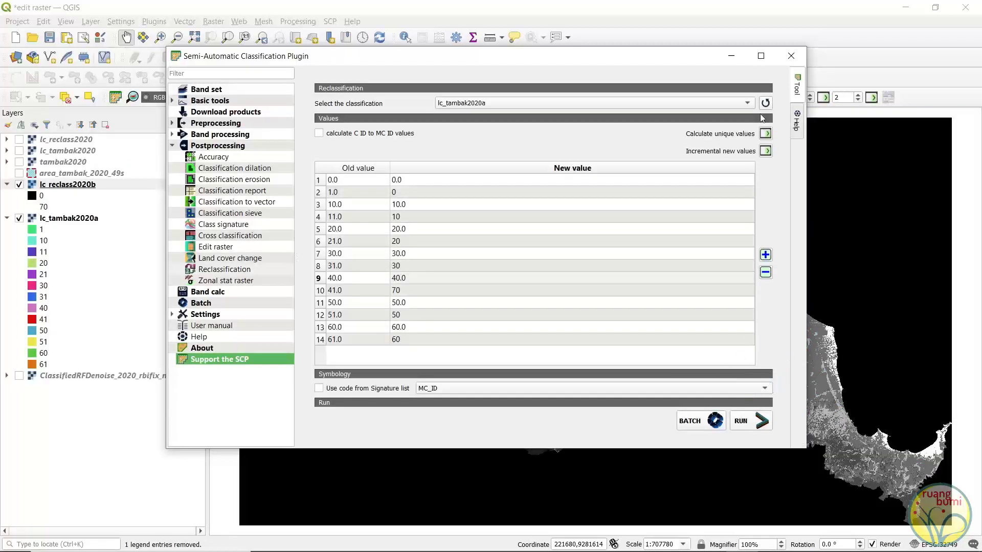
- Close the classification plugin, then render lc_reclass2020b as Paletted/Unique values with random colors, classifying all its values and applying the style
left_click(791, 56)
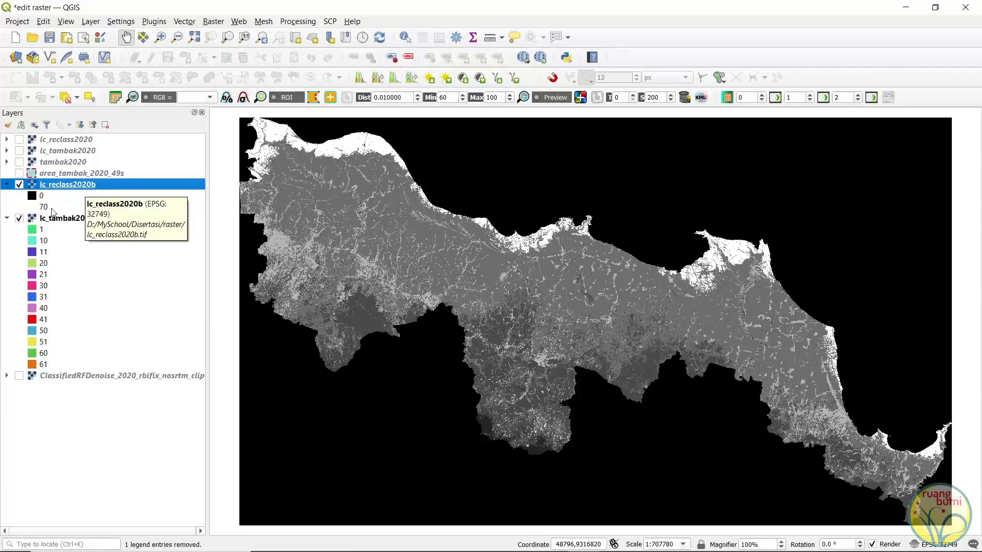
double_click(69, 185)
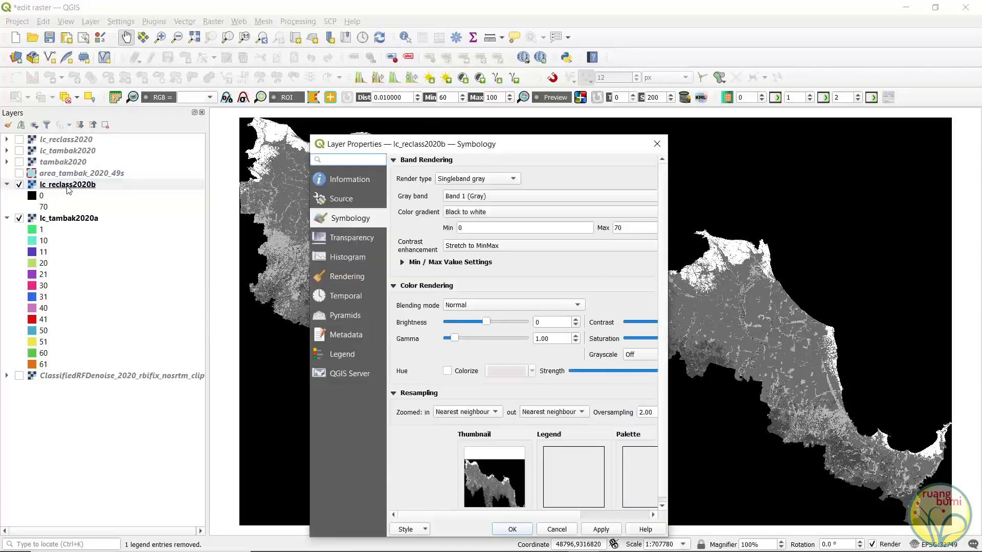
left_click(491, 179)
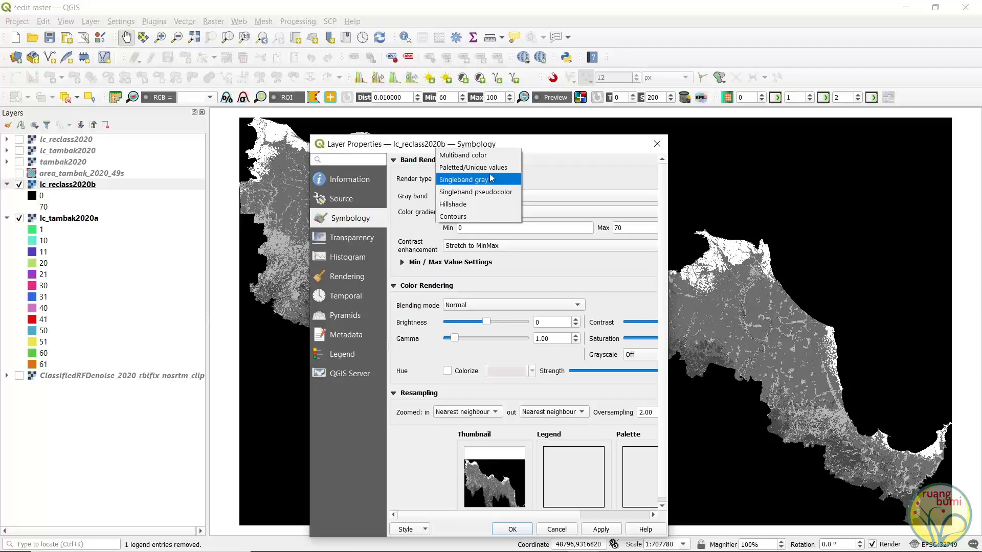
left_click(492, 167)
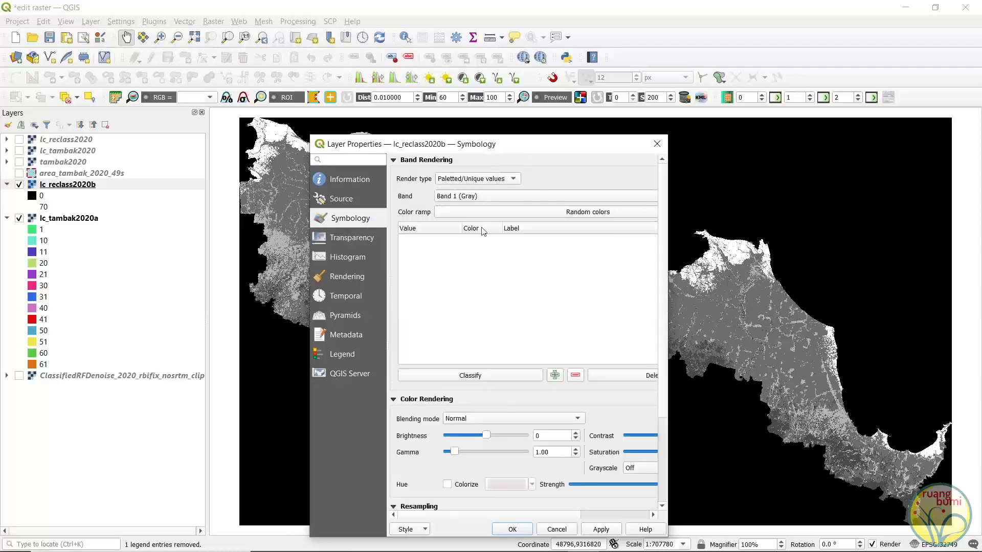
left_click(476, 376)
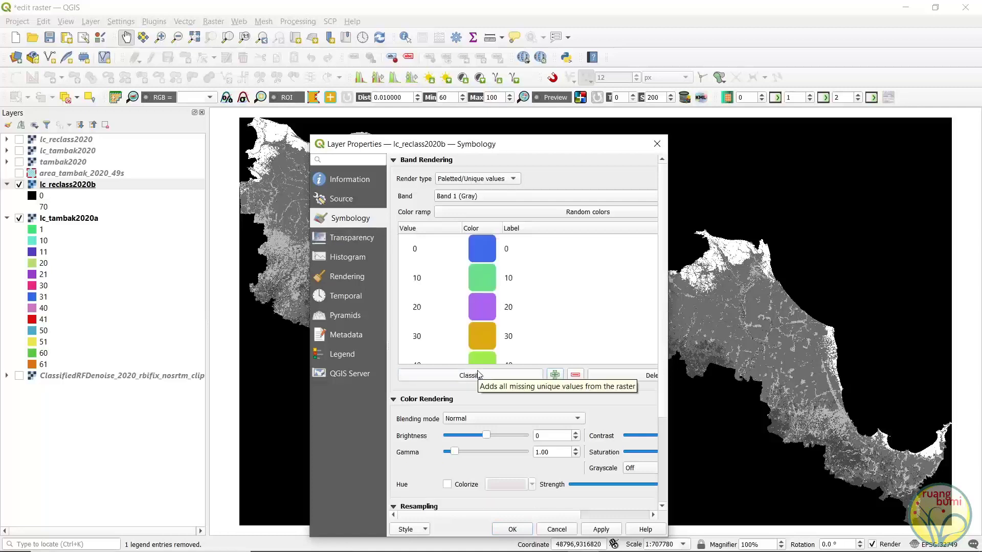
left_click_drag(535, 139, 491, 79)
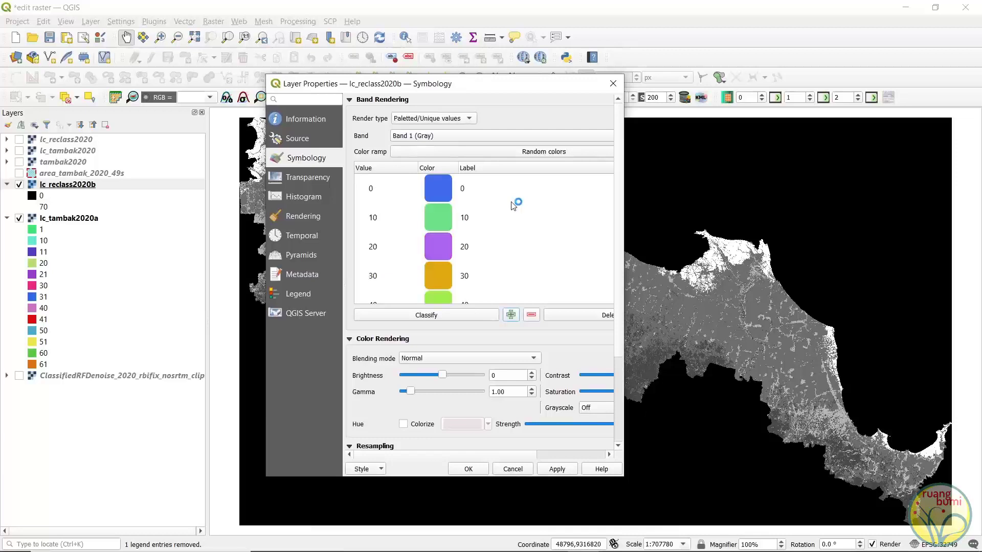
scroll(504, 244, "down", 1)
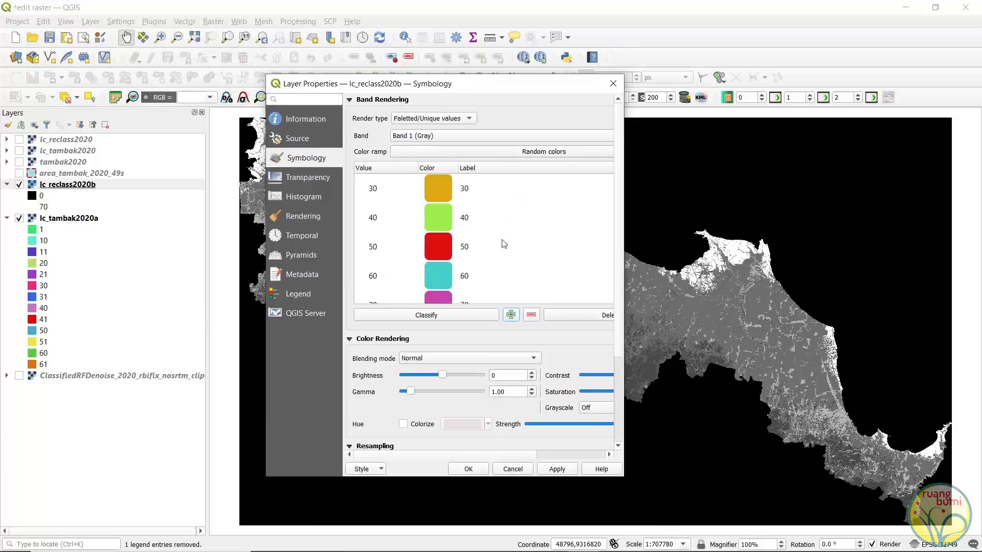
scroll(485, 254, "down", 1)
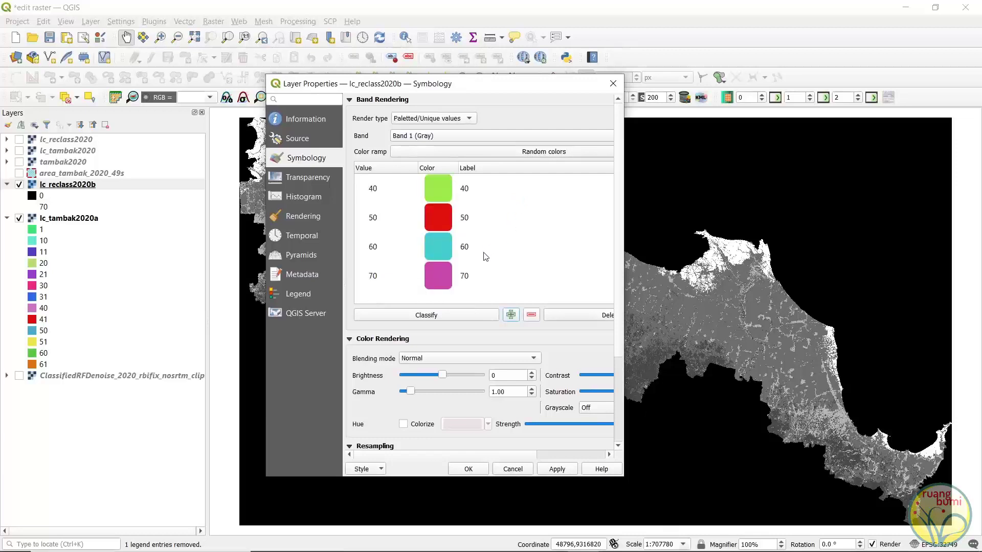
left_click(556, 469)
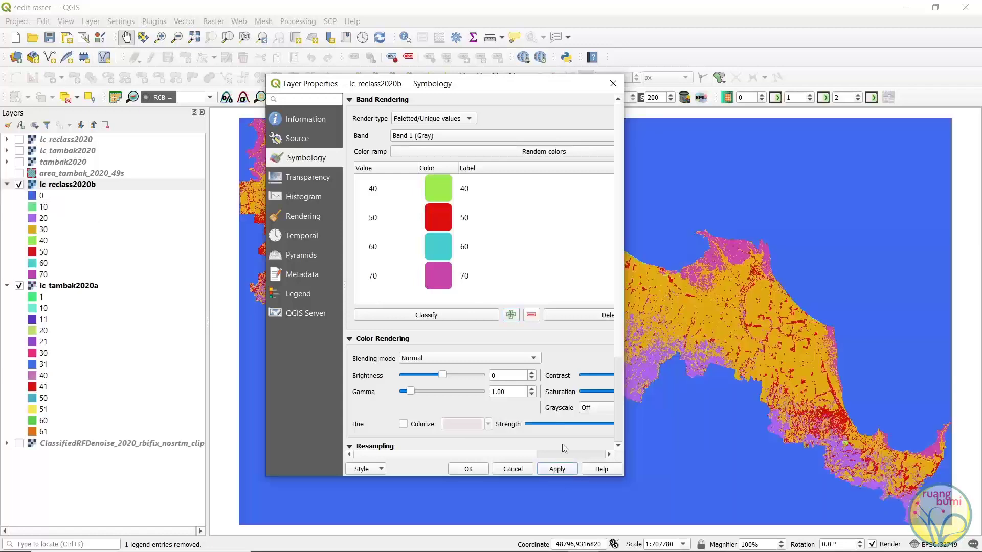
- Remove the 0 class from the lc_reclass2020b symbology, then apply the change and close the layer properties
scroll(494, 234, "up", 4)
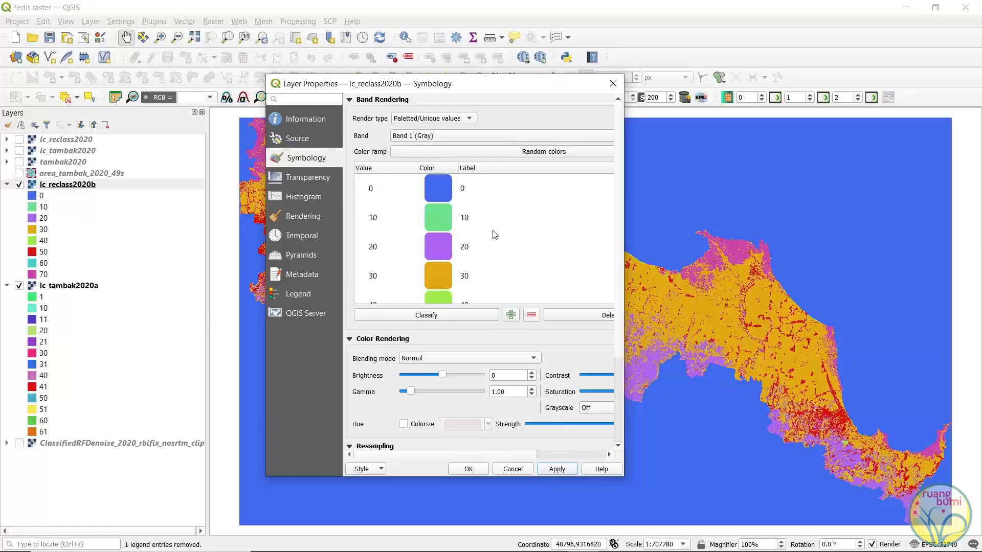
left_click(447, 191)
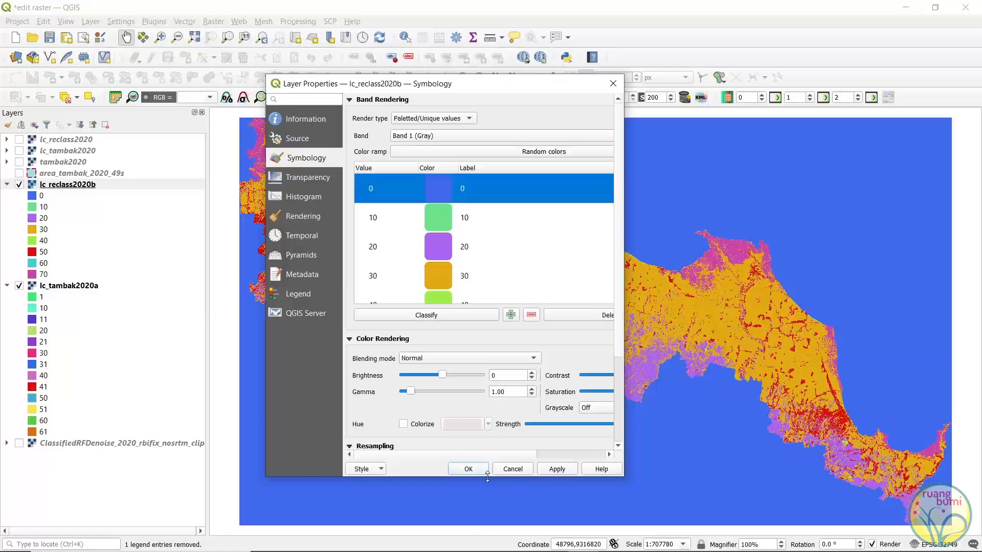
left_click(532, 315)
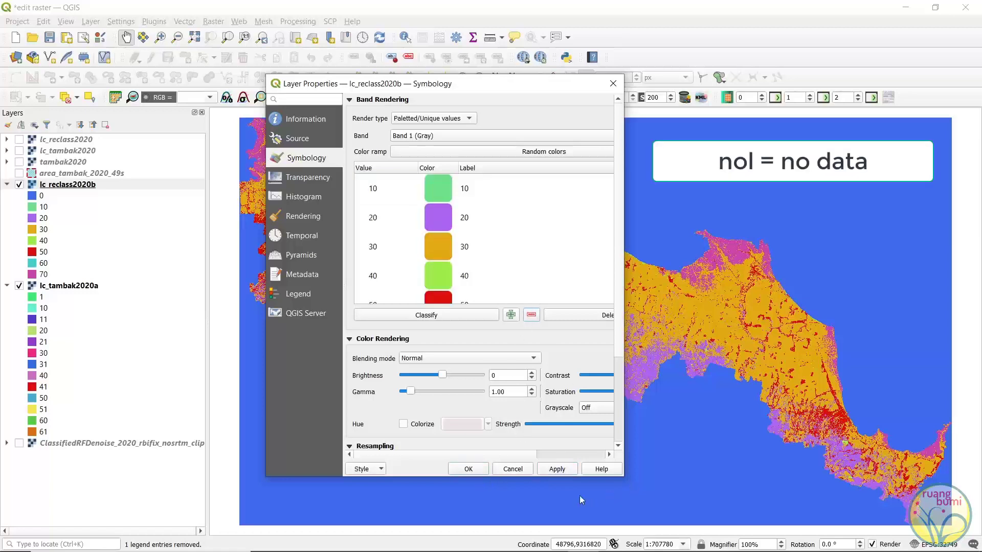
left_click(558, 469)
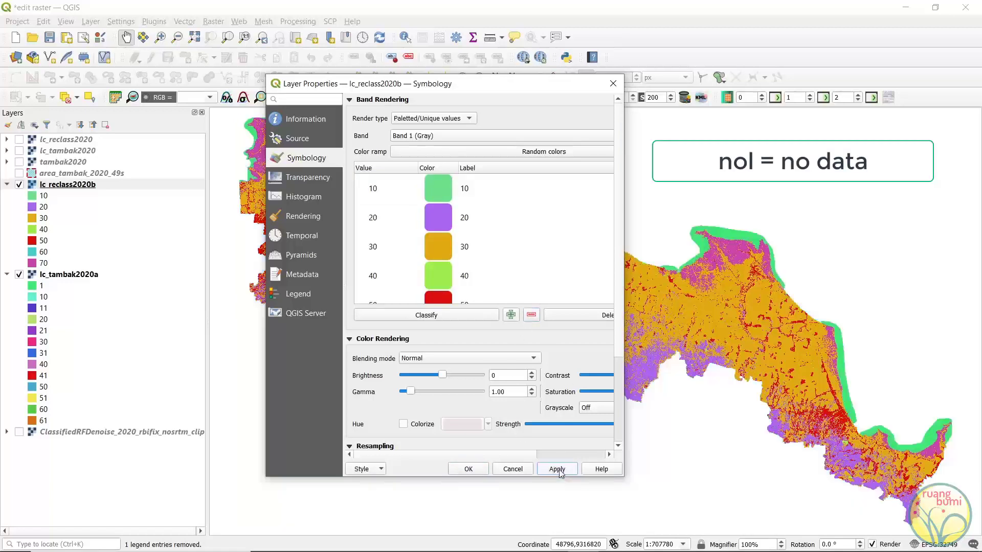
left_click(613, 83)
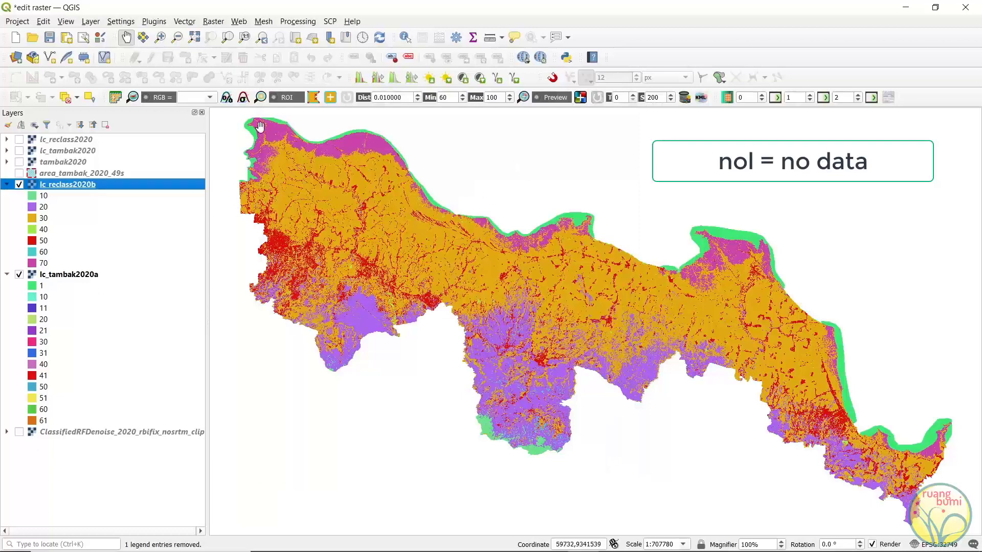
- Examine the northwest coast of the raster and review the class symbology of lc_reclass2020b without changing it
scroll(260, 125, "up", 2)
left_click_drag(280, 145, 424, 254)
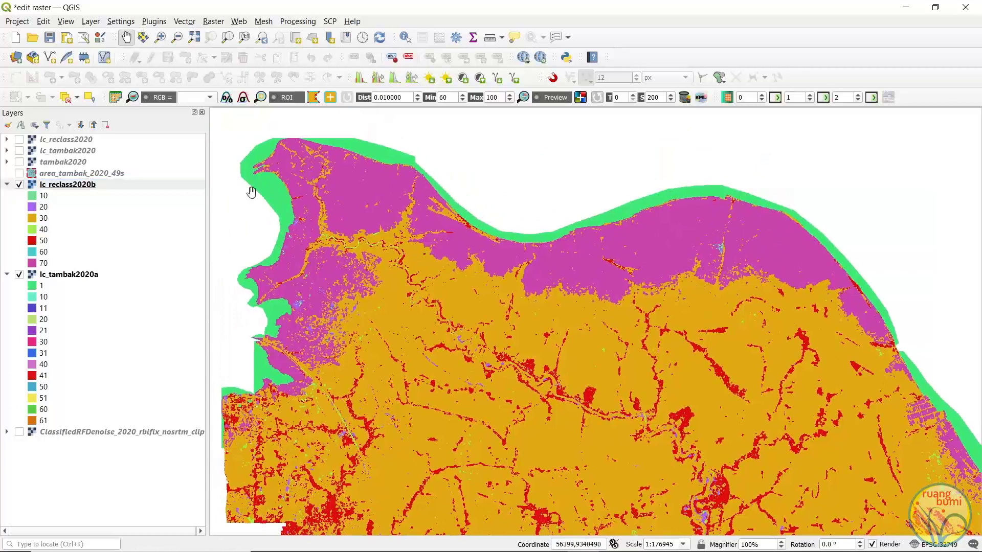
double_click(84, 187)
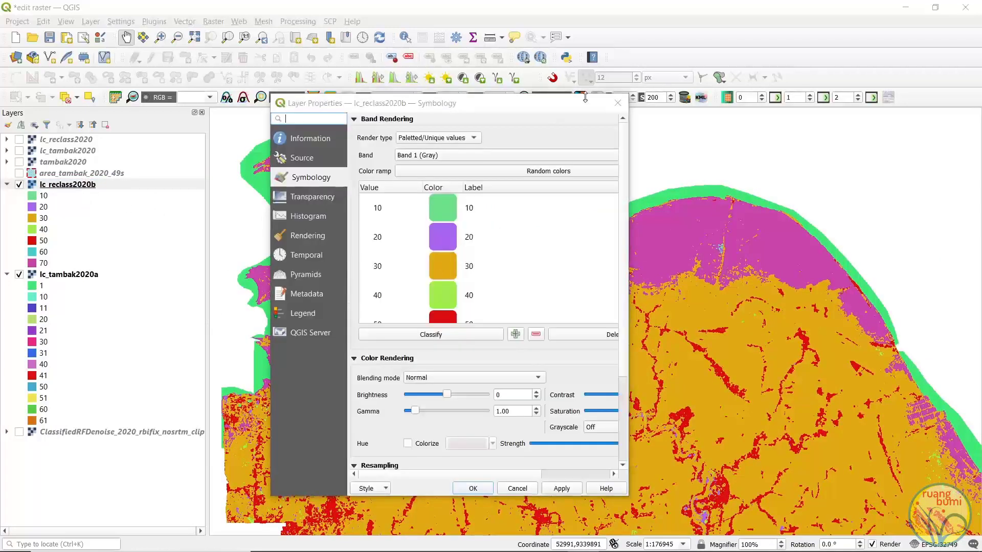
left_click(616, 105)
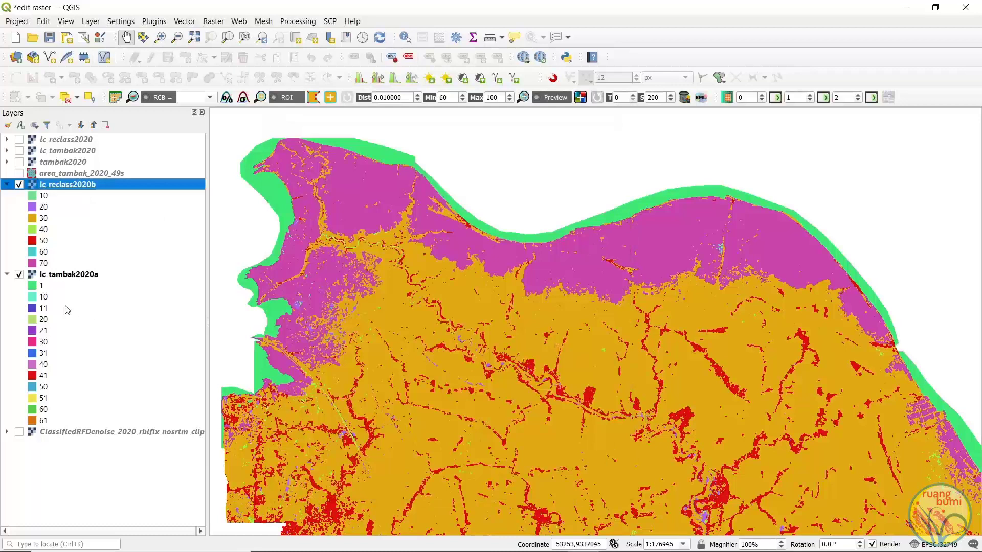
- Hide the lc_tambak2020a layer and inspect the coastal edge of lc_reclass2020b on its own
left_click(20, 274)
scroll(411, 213, "up", 2)
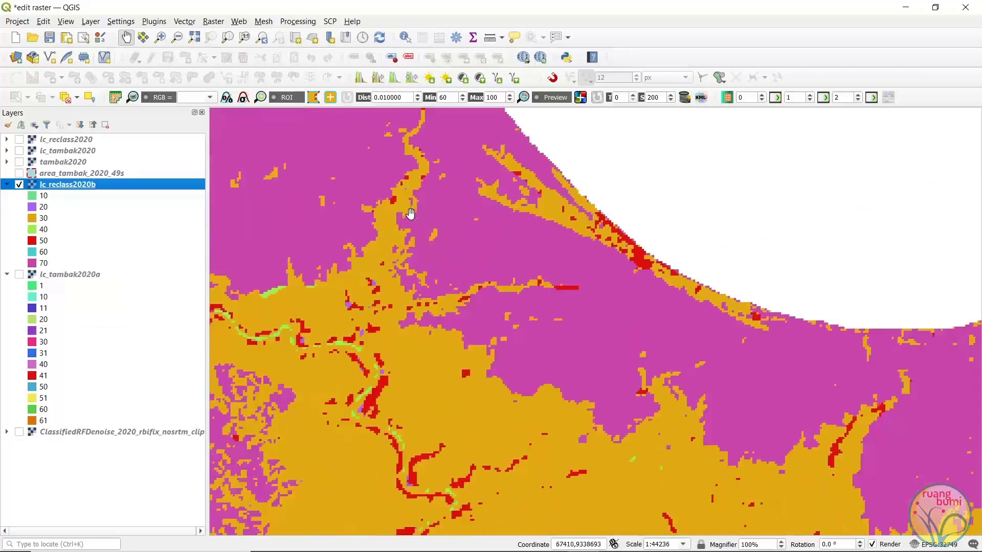
scroll(410, 214, "down", 3)
scroll(411, 213, "down", 1)
scroll(464, 238, "up", 1)
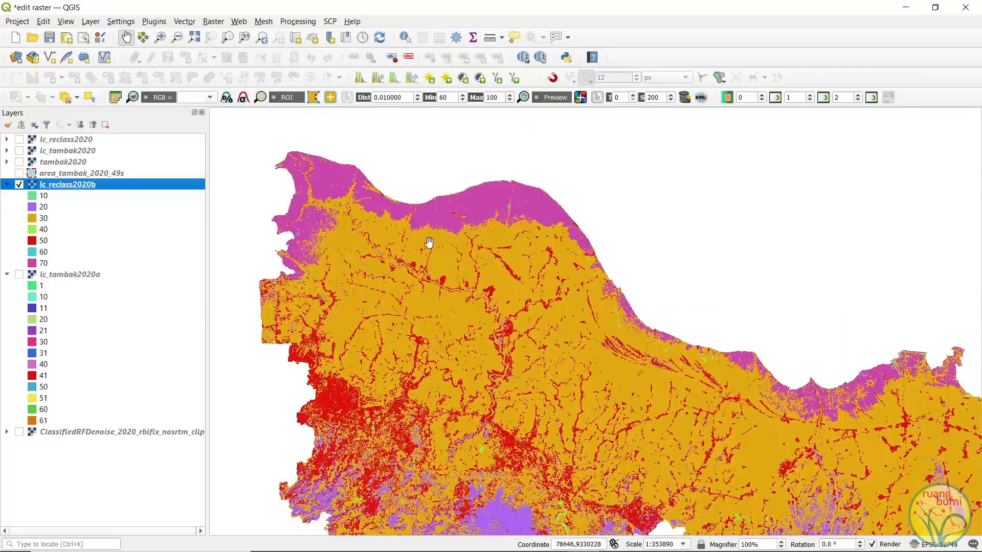
scroll(342, 204, "up", 1)
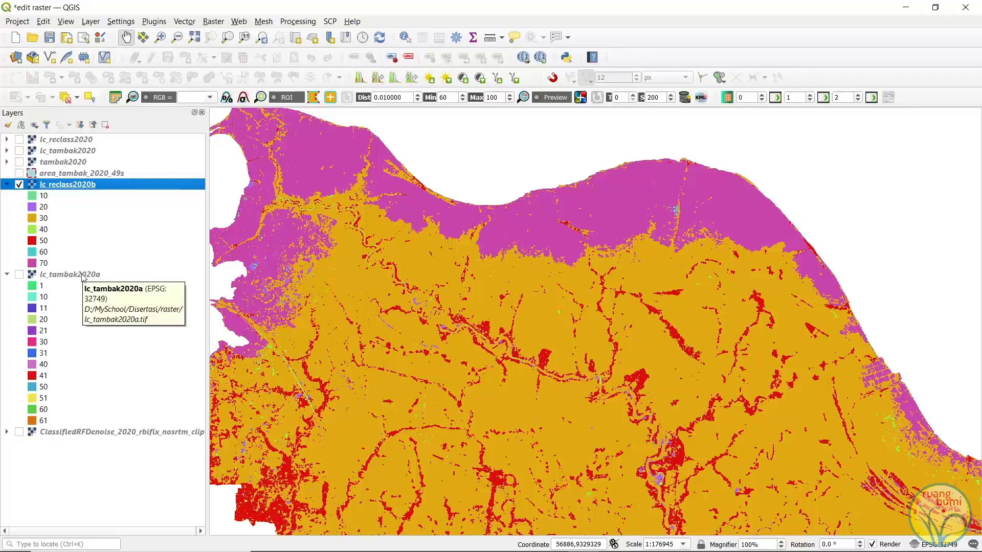
- Compare lc_tambak2020a with lc_reclass2020b by switching their visibility, leaving only lc_reclass2020b shown over its full extent
left_click(19, 185)
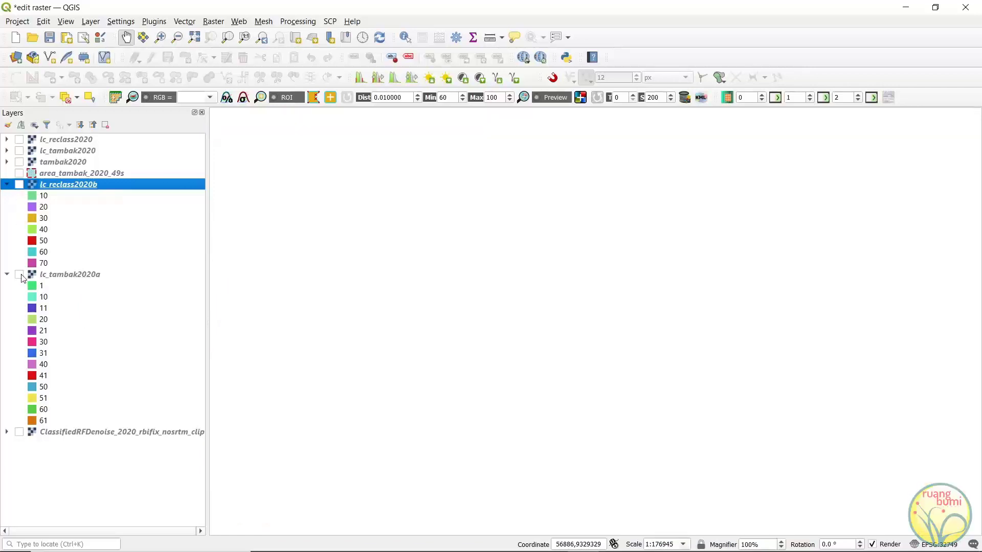
left_click(20, 274)
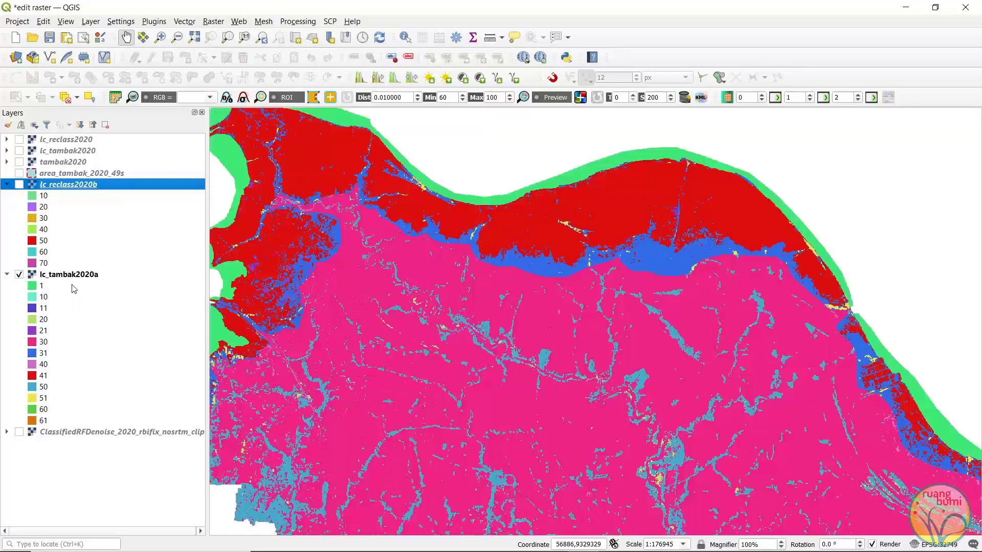
left_click(19, 185)
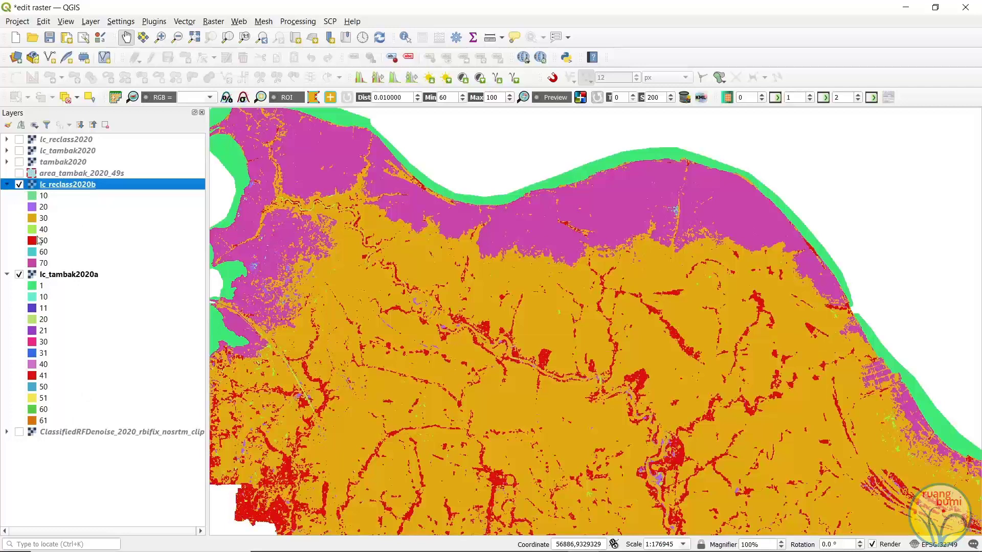
left_click(20, 275)
scroll(486, 280, "down", 2)
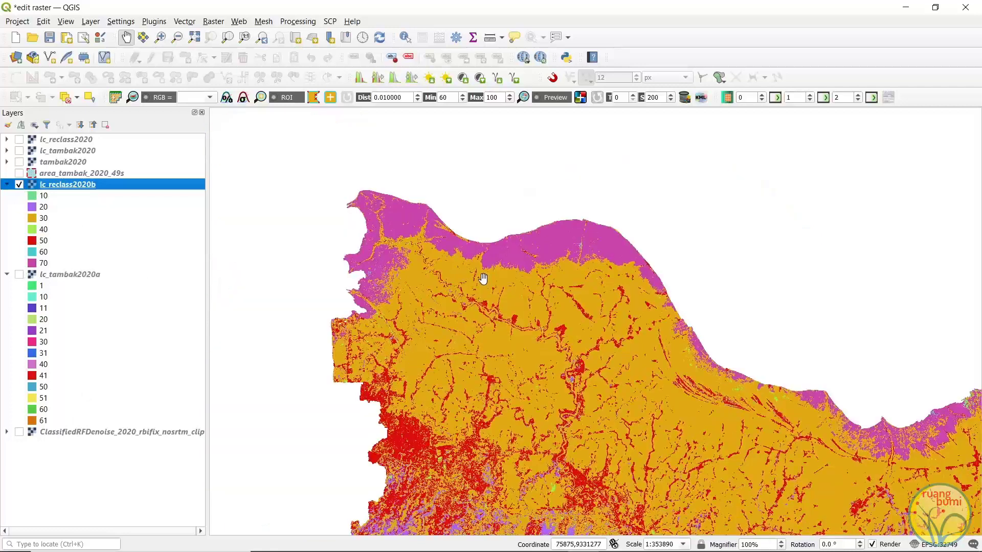
left_click_drag(634, 351, 512, 392)
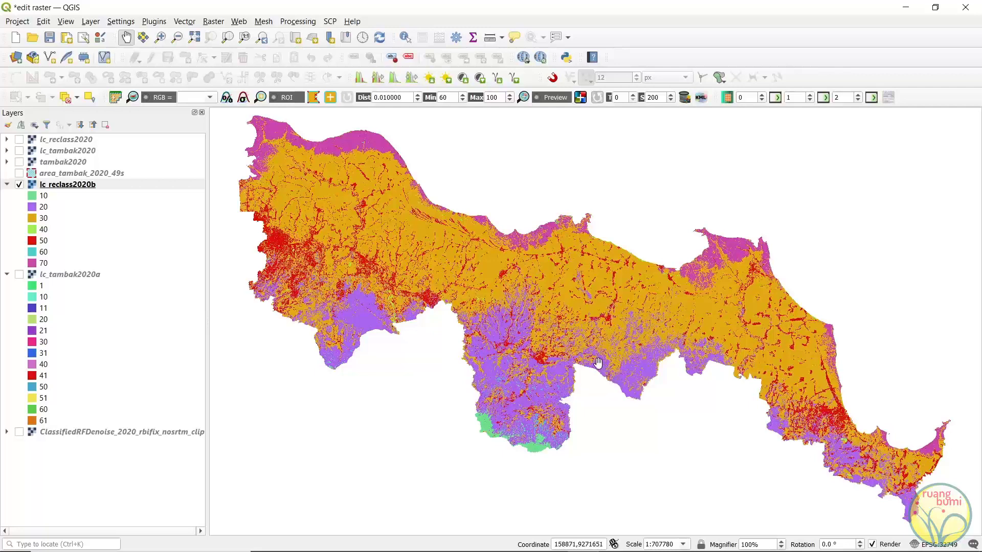
mouse_move(460, 551)
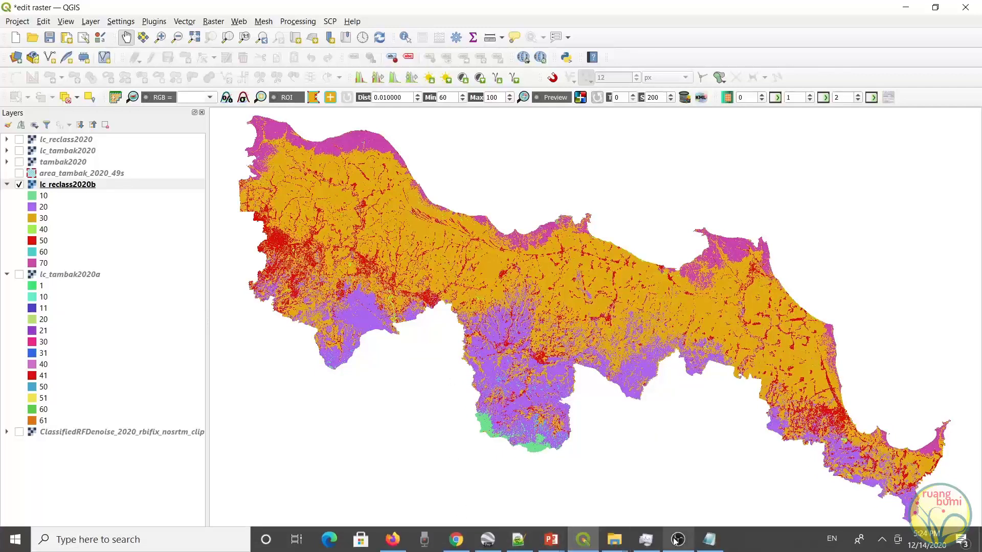